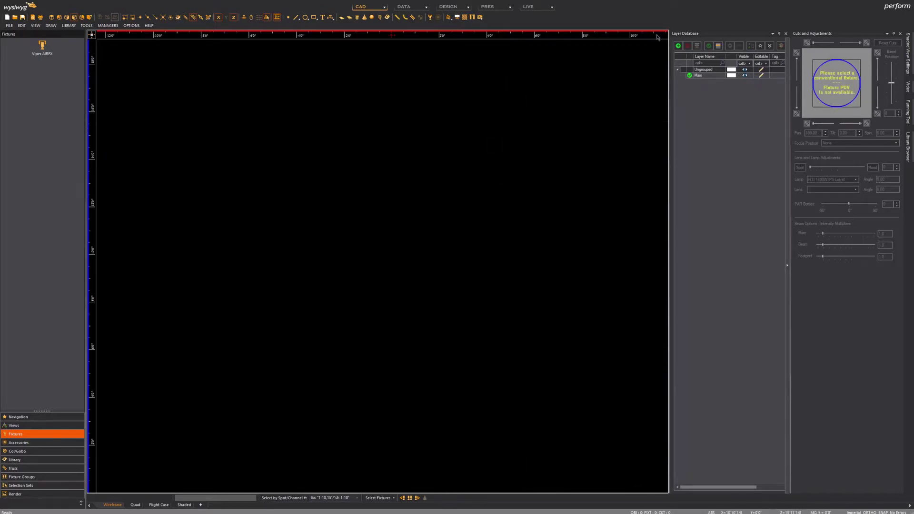
- Create layers TRUSS A in dark red, TRUSS B in bright red and VIPER AIRFX in yellow
{"action": "left_click", "coordinate": [677, 47]}
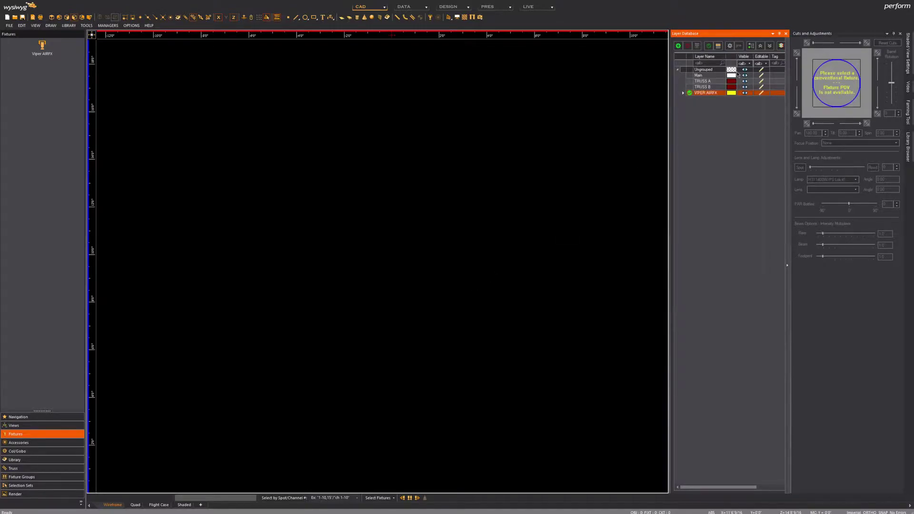
{"action": "left_click", "coordinate": [732, 87]}
{"action": "left_click", "coordinate": [733, 87]}
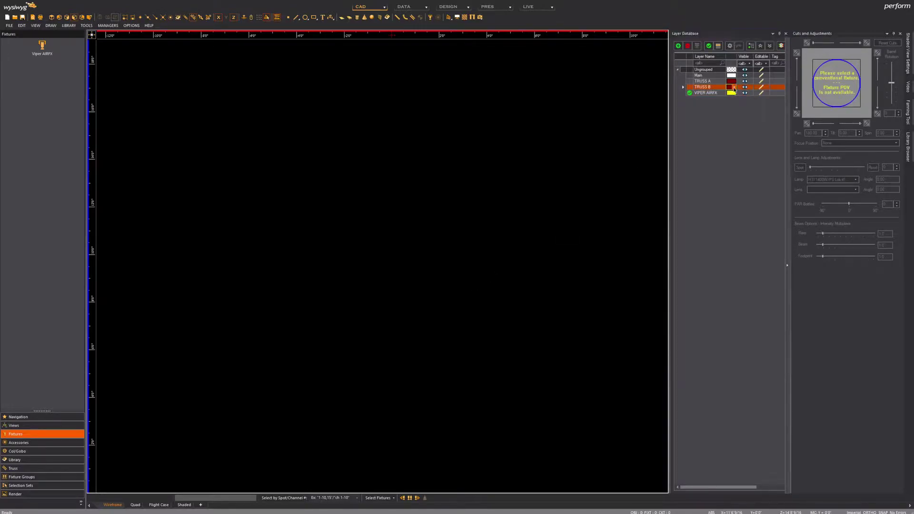
{"action": "left_click", "coordinate": [730, 108]}
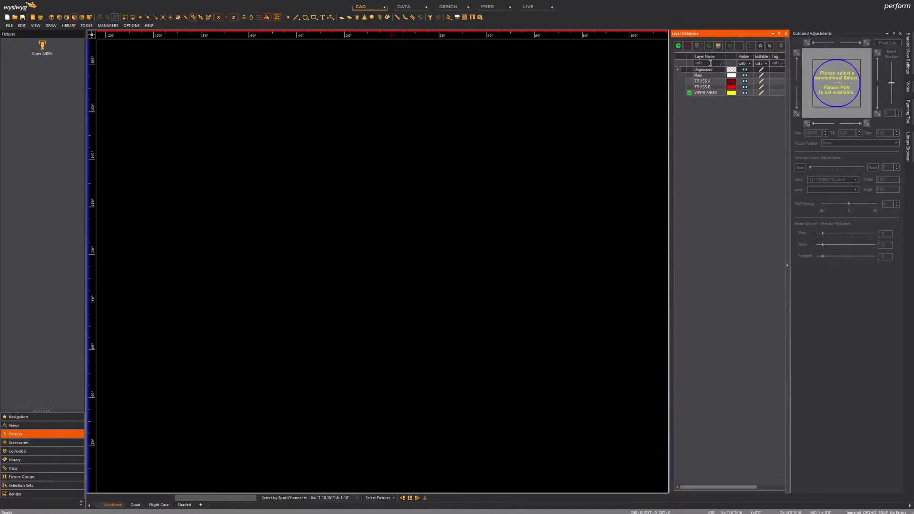
- Group the TRUSS A and TRUSS B layers under RIG, and the VIPER AIRFX layer under FIXTURES
{"action": "left_click", "coordinate": [706, 88]}
{"action": "left_click", "coordinate": [706, 82], "text": "shift"}
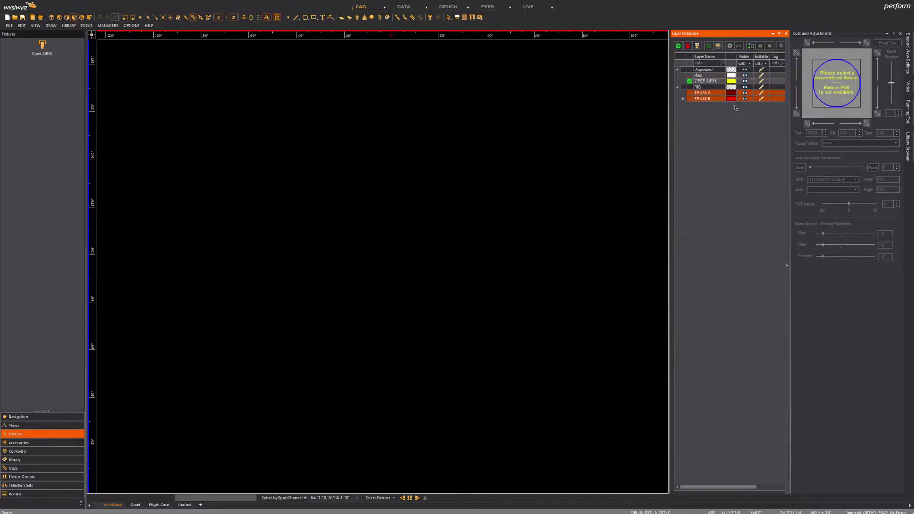
{"action": "left_click", "coordinate": [716, 82]}
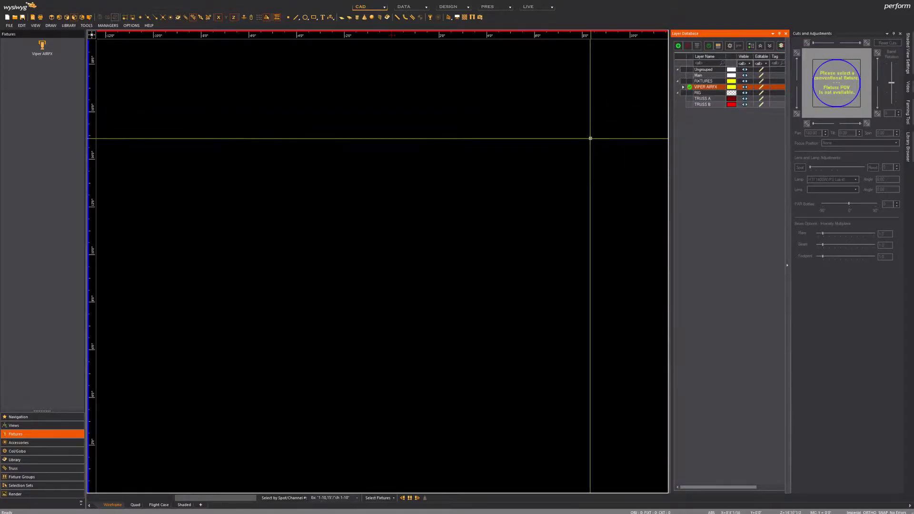
- Search the truss library for "tyler" and add the GT120 truss to the truss shortcuts
{"action": "left_click", "coordinate": [580, 139]}
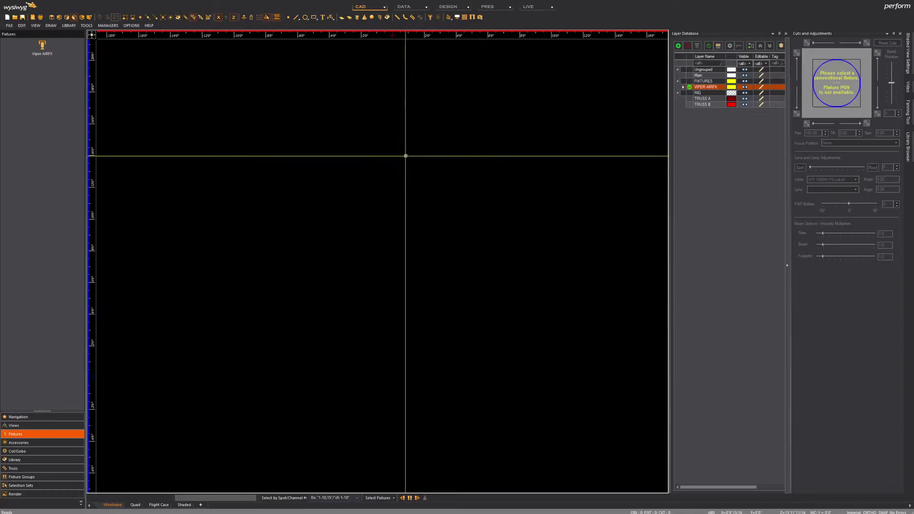
{"action": "scroll", "coordinate": [406, 157], "scroll_direction": "down", "scroll_amount": 3}
{"action": "middle_click_drag", "start_coordinate": [335, 318], "coordinate": [345, 313]}
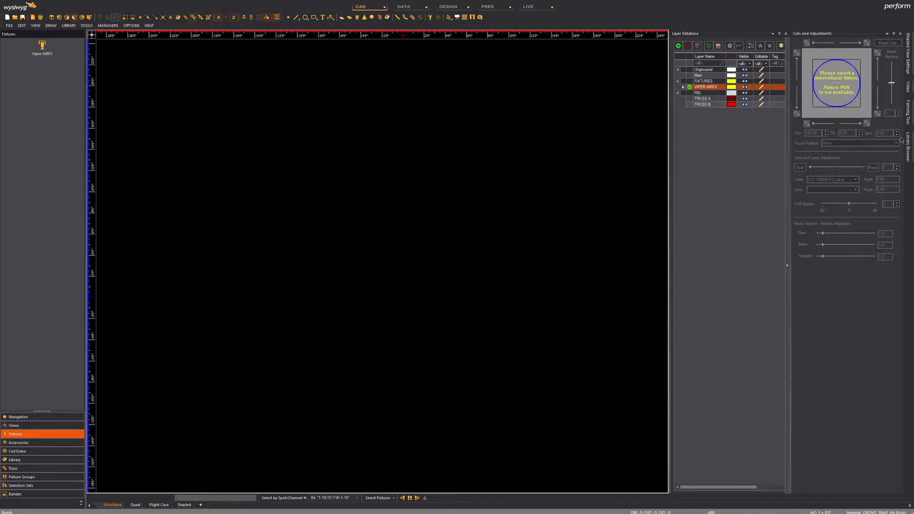
{"action": "left_click", "coordinate": [414, 21]}
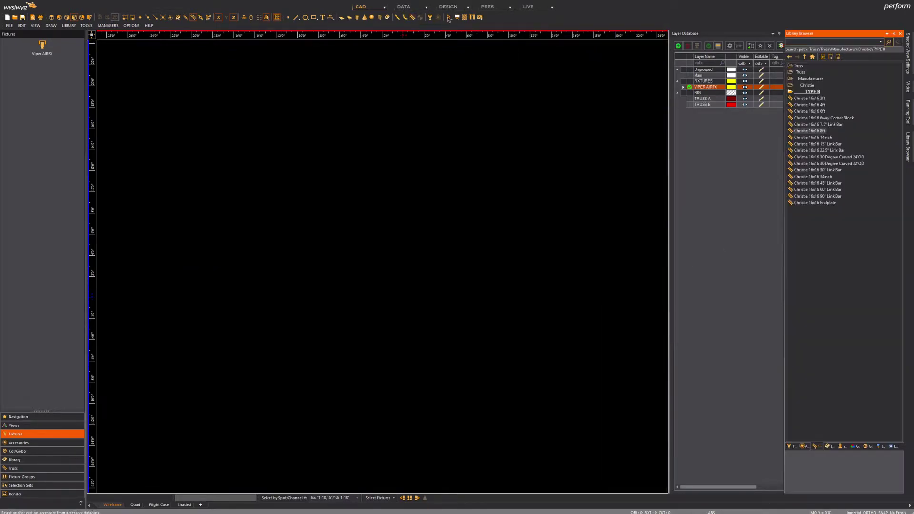
{"action": "left_click", "coordinate": [798, 66]}
{"action": "left_click", "coordinate": [814, 41]}
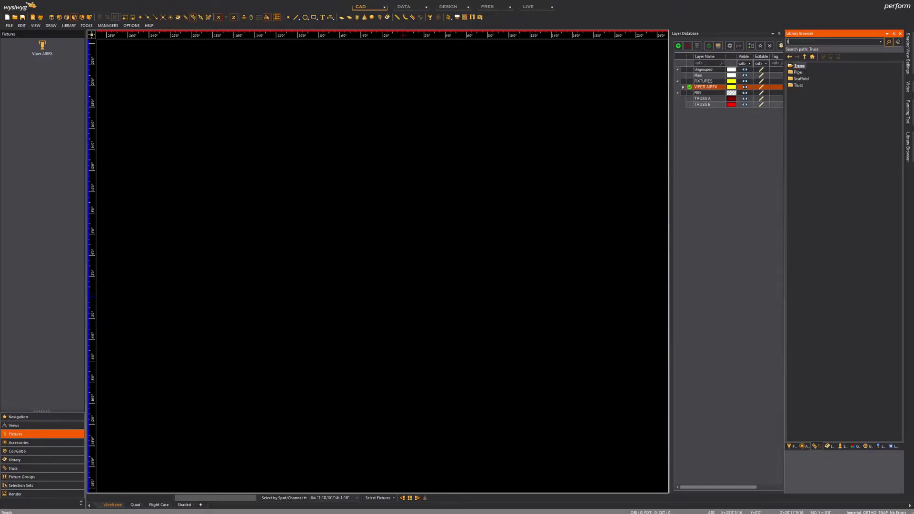
{"action": "type", "text": "tyler"}
{"action": "key", "text": "Return"}
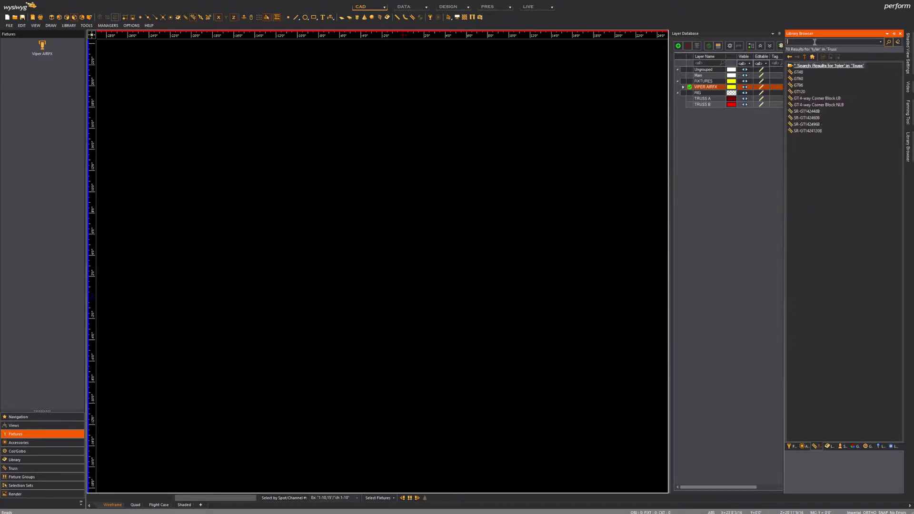
{"action": "left_click", "coordinate": [799, 92]}
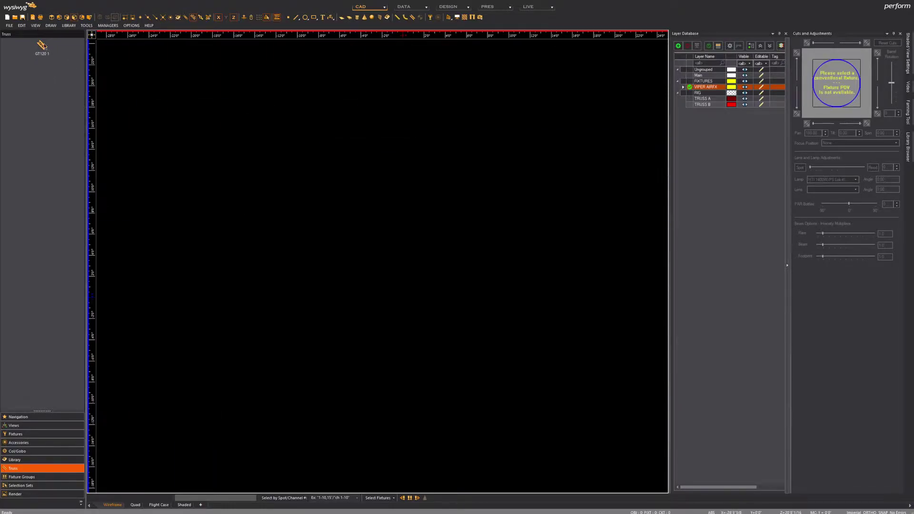
- Place four GT120 truss sections end to end as one straight horizontal run
{"action": "left_click", "coordinate": [45, 47]}
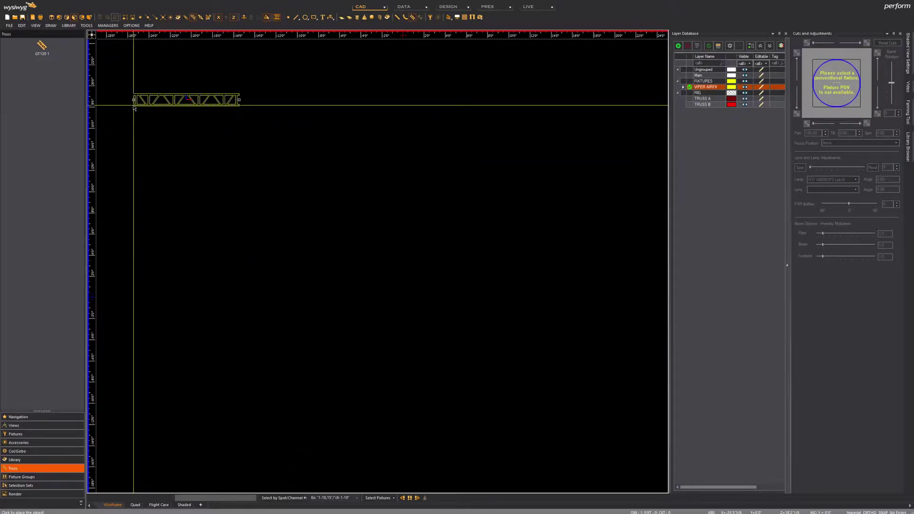
{"action": "left_click", "coordinate": [149, 106]}
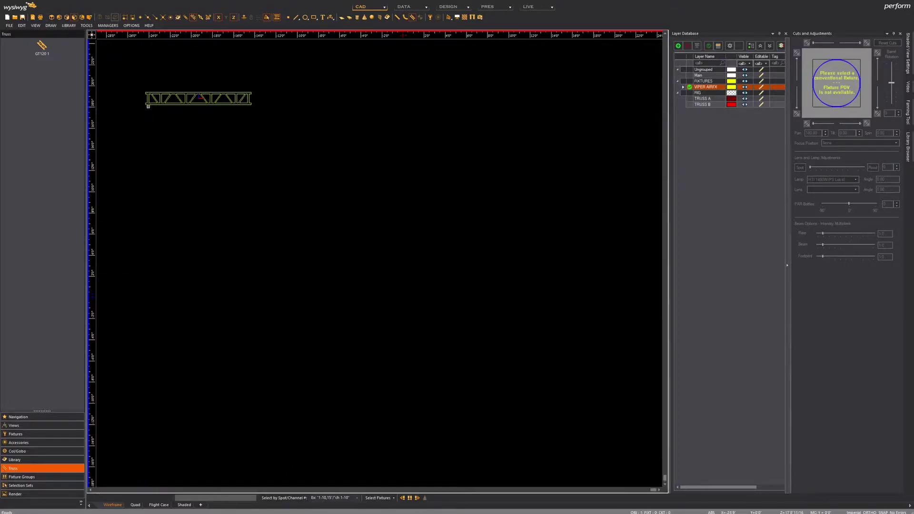
{"action": "left_click", "coordinate": [242, 101]}
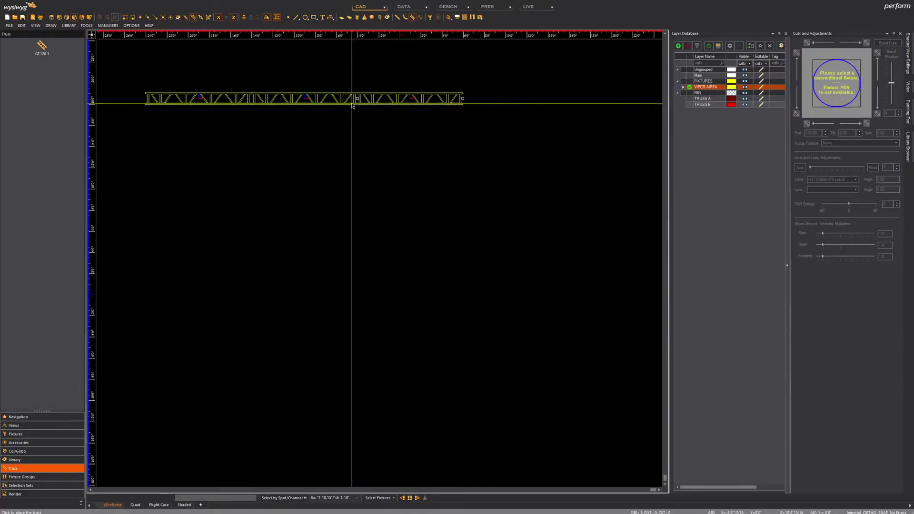
{"action": "left_click", "coordinate": [353, 106]}
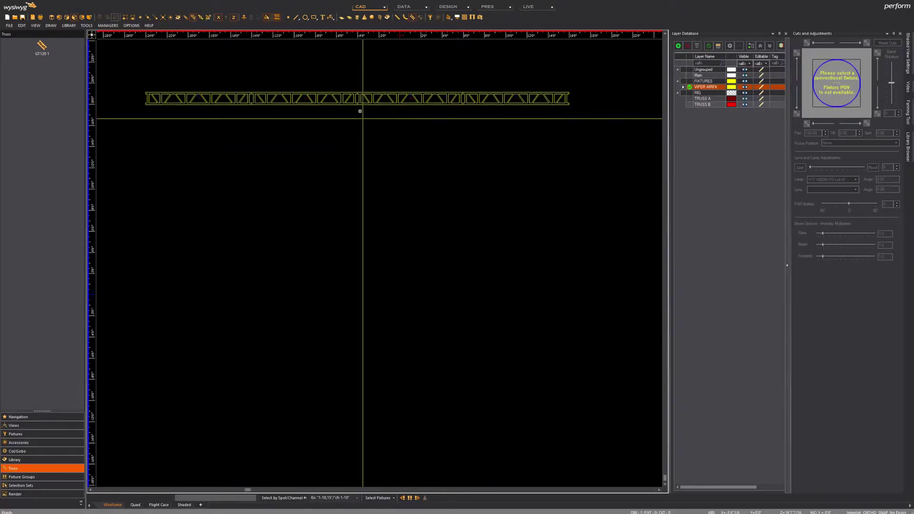
{"action": "left_click_drag", "start_coordinate": [360, 103], "coordinate": [375, 129]}
{"action": "scroll", "coordinate": [361, 106], "scroll_direction": "down", "scroll_amount": 2}
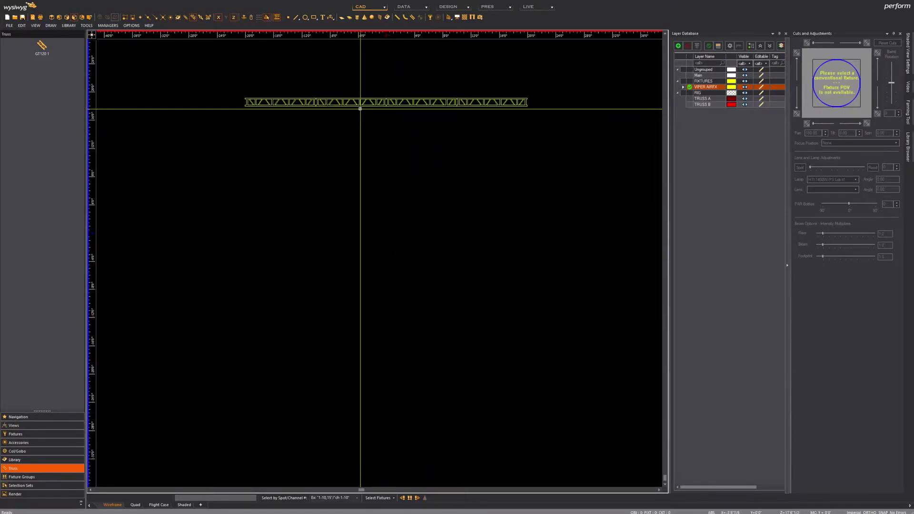
{"action": "scroll", "coordinate": [418, 105], "scroll_direction": "up", "scroll_amount": 2}
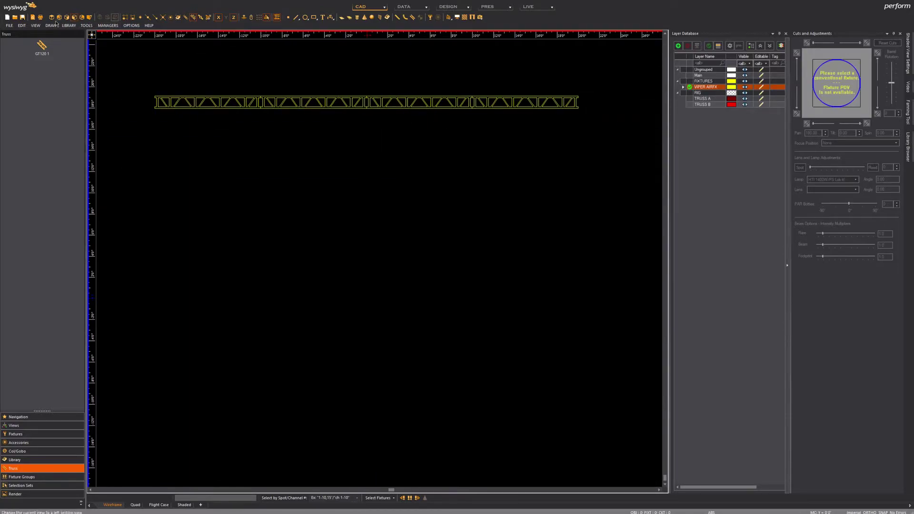
- In plan view, assign the whole four-section truss run to the TRUSS A layer
{"action": "left_click", "coordinate": [52, 17]}
{"action": "scroll", "coordinate": [354, 271], "scroll_direction": "down", "scroll_amount": 3}
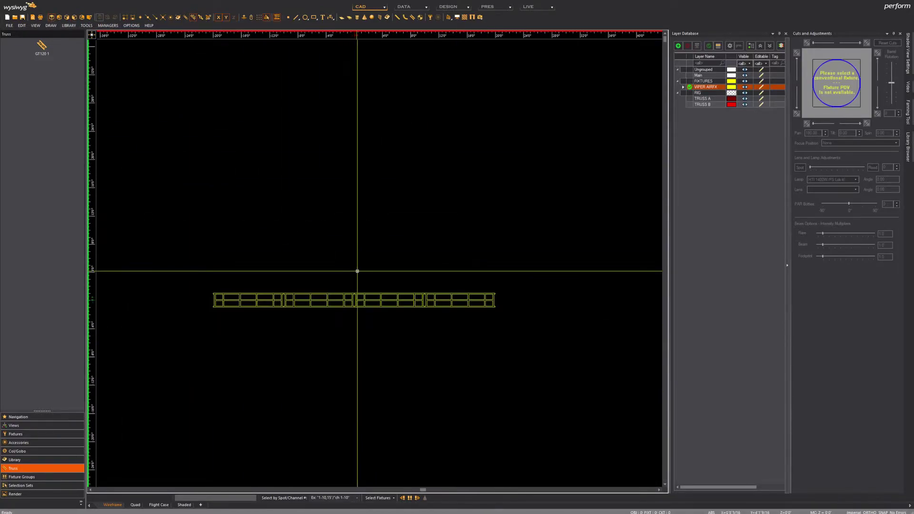
{"action": "middle_click_drag", "start_coordinate": [361, 270], "coordinate": [365, 285]}
{"action": "left_click", "coordinate": [384, 321]}
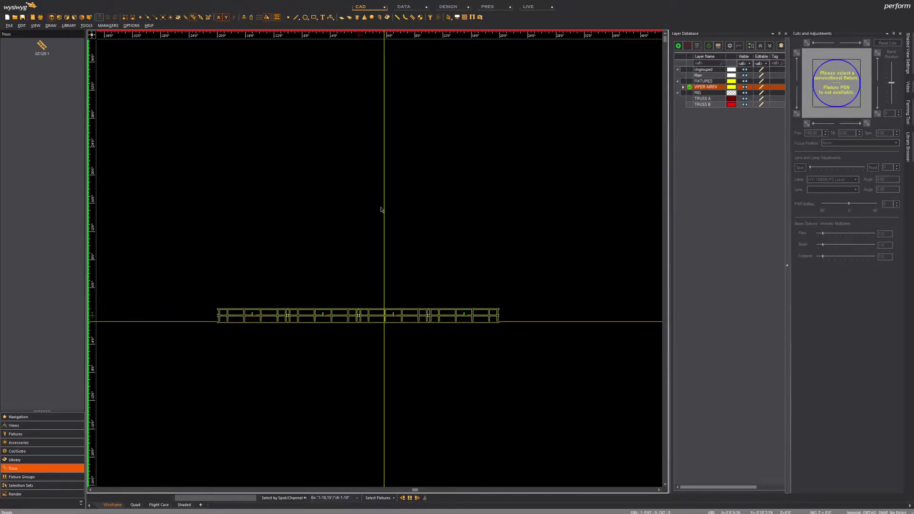
{"action": "left_click", "coordinate": [504, 364]}
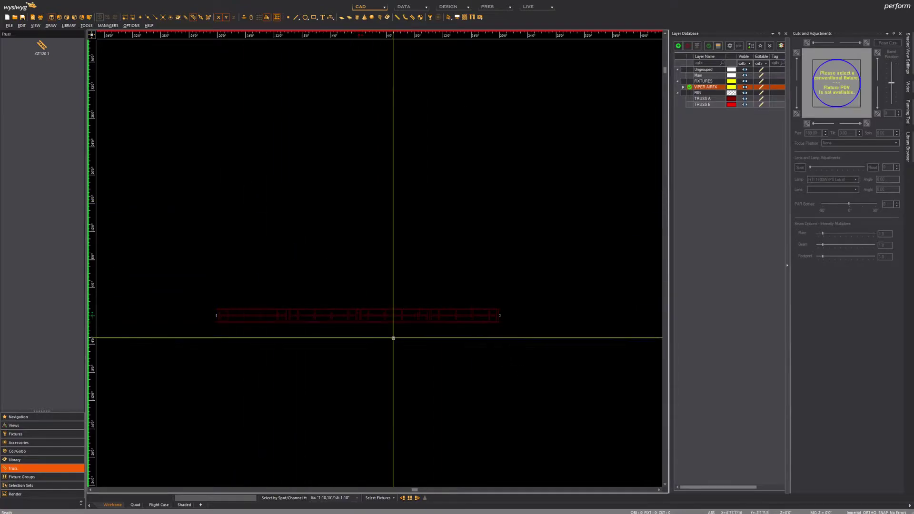
- Copy the truss run to a parallel position above the original in plan and assign the copy to the TRUSS B layer
{"action": "left_click", "coordinate": [395, 321]}
{"action": "key", "text": "ctrl+c"}
{"action": "key", "text": "ctrl+v"}
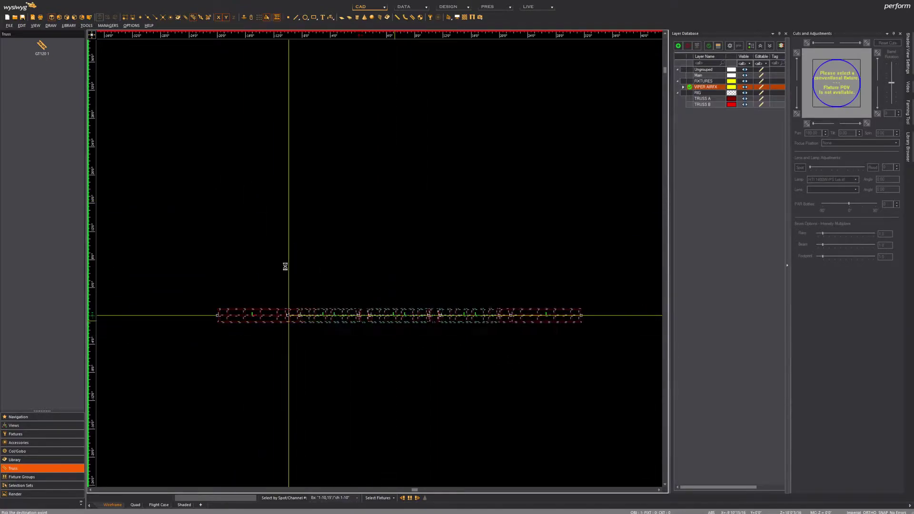
{"action": "left_click", "coordinate": [245, 268]}
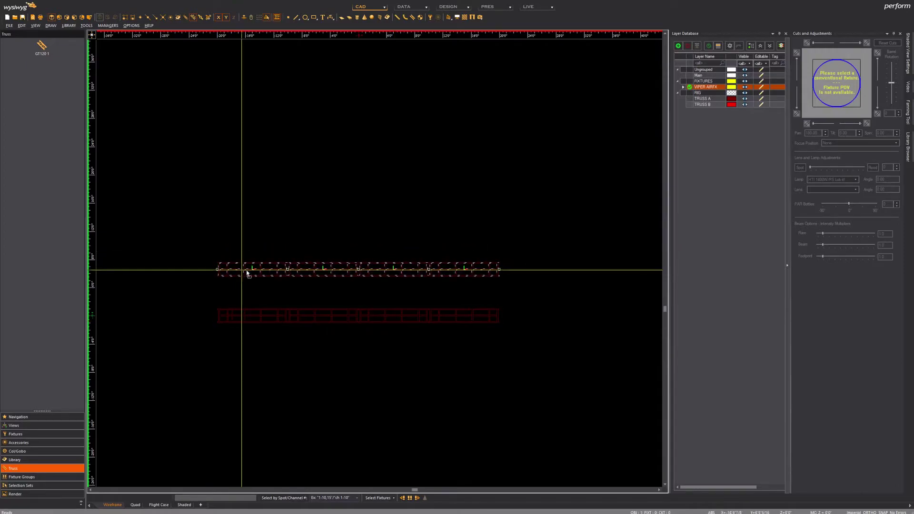
{"action": "left_click", "coordinate": [401, 275]}
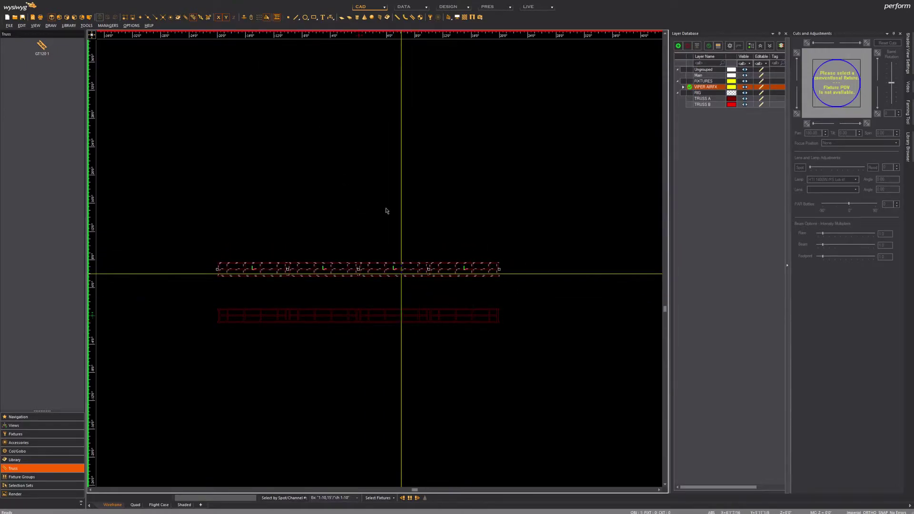
{"action": "left_click", "coordinate": [504, 358]}
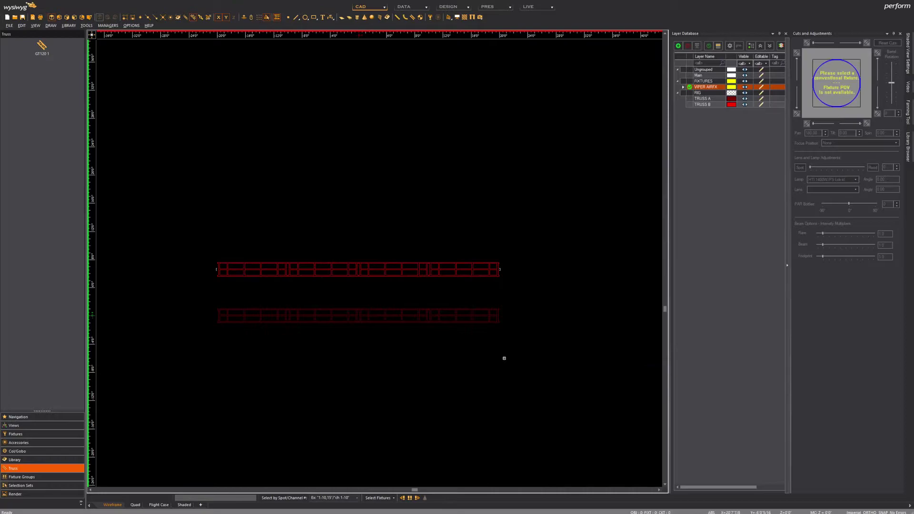
- Hang four Viper AIRFX fixtures along the TRUSS B run
{"action": "left_click", "coordinate": [43, 433]}
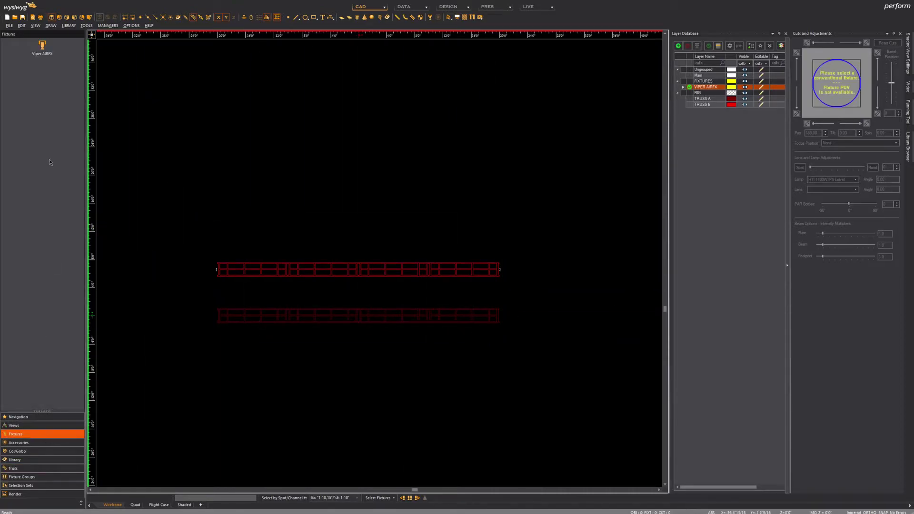
{"action": "left_click", "coordinate": [42, 47]}
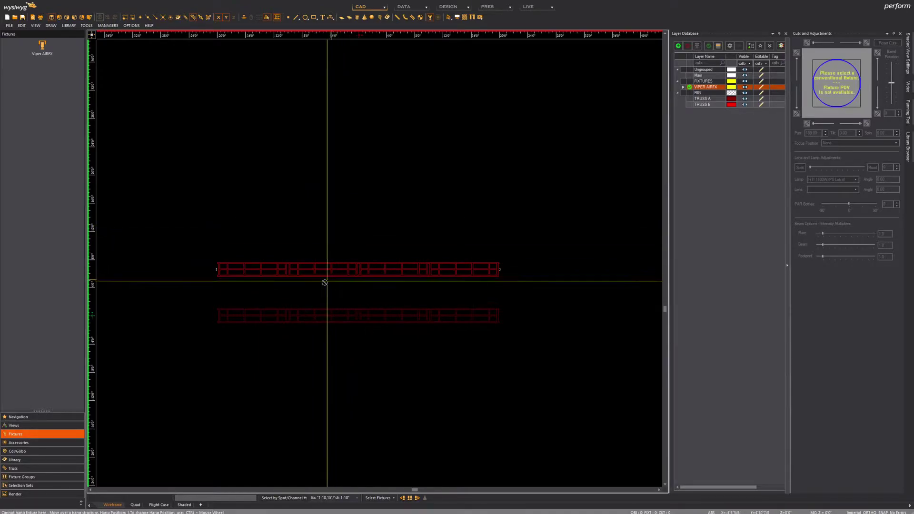
{"action": "left_click", "coordinate": [253, 269]}
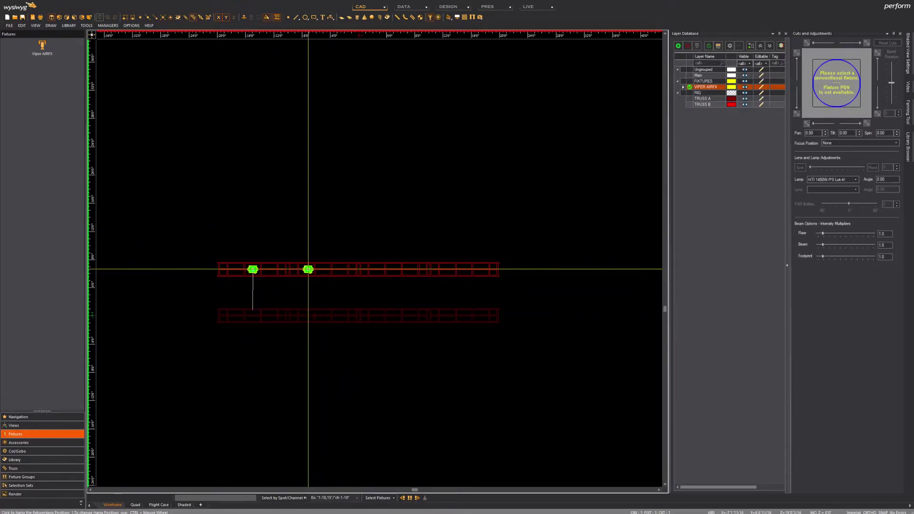
{"action": "left_click", "coordinate": [307, 269]}
{"action": "left_click", "coordinate": [376, 270]}
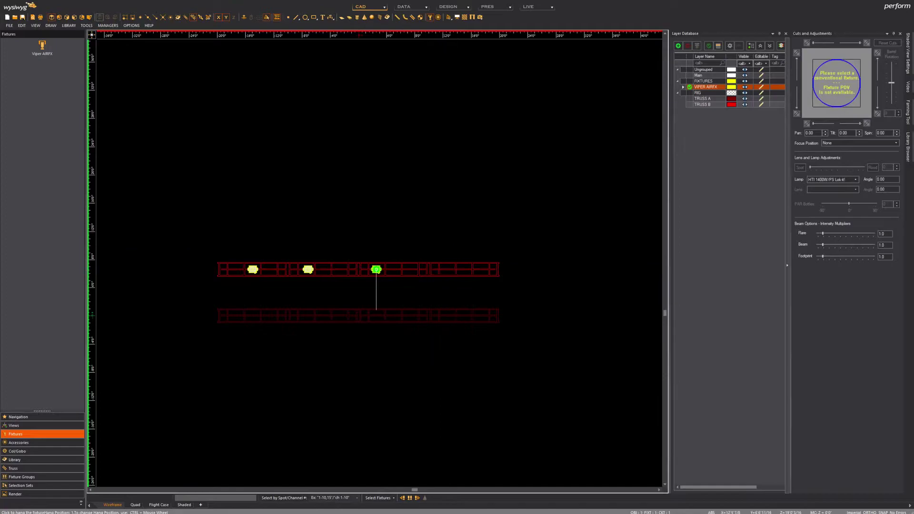
{"action": "left_click", "coordinate": [446, 270]}
- Space the four fixtures evenly along the TRUSS B run
{"action": "left_click_drag", "start_coordinate": [210, 249], "coordinate": [523, 298]}
{"action": "key", "text": "s"}
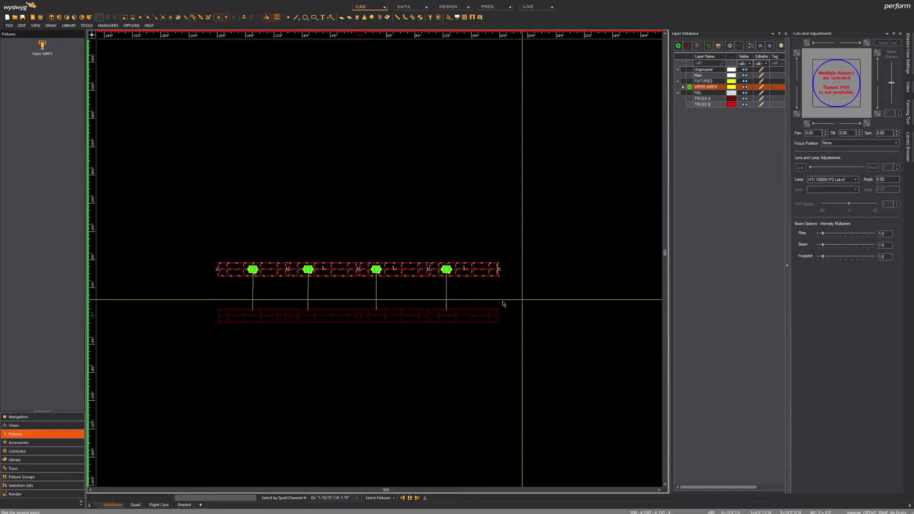
{"action": "left_click", "coordinate": [465, 295]}
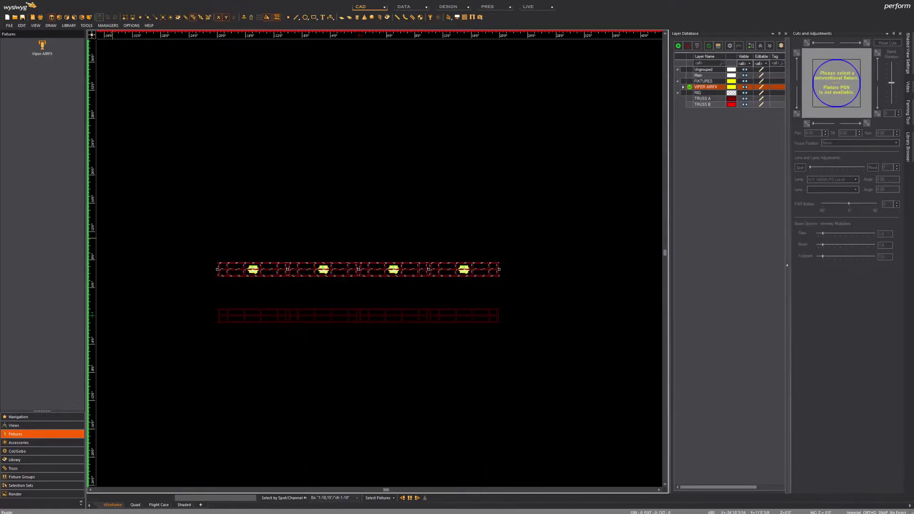
- Hang eight Viper AIRFX fixtures along the TRUSS A run
{"action": "left_click", "coordinate": [51, 41]}
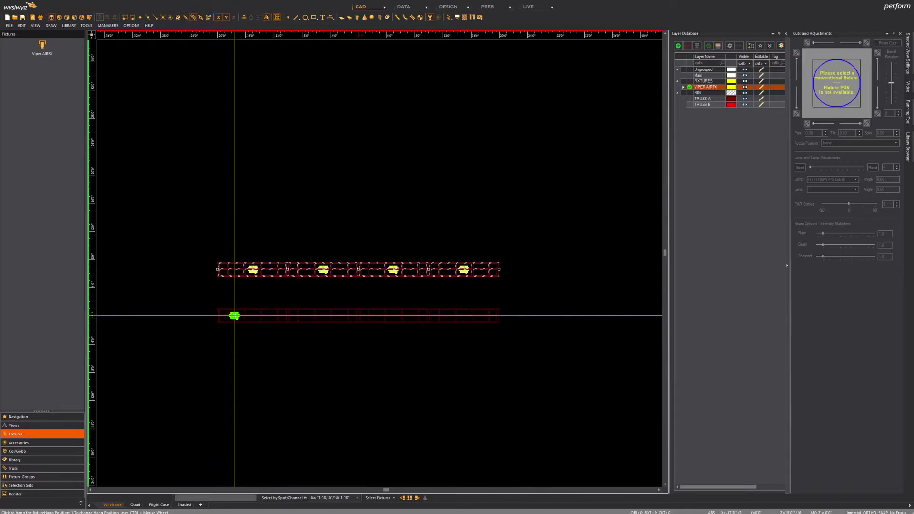
{"action": "left_click", "coordinate": [270, 315]}
{"action": "left_click", "coordinate": [306, 315]}
{"action": "left_click", "coordinate": [339, 315]}
{"action": "left_click", "coordinate": [380, 315]}
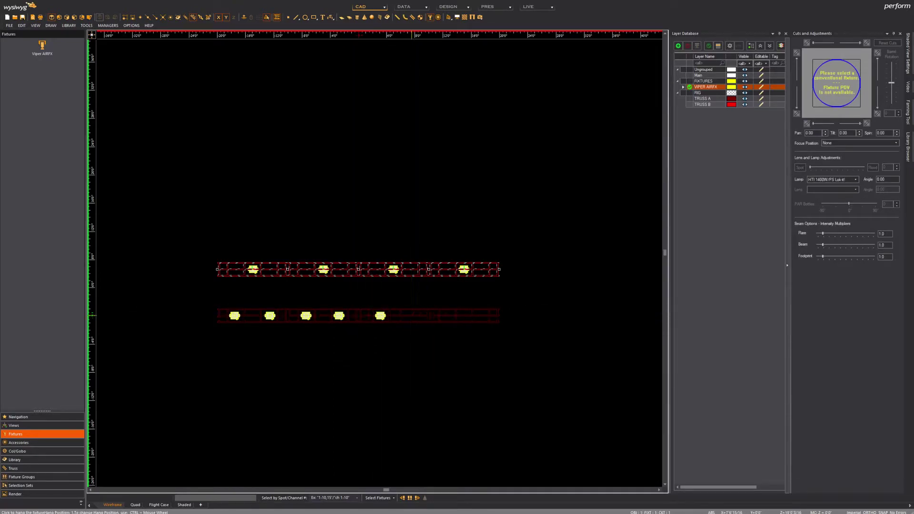
{"action": "left_click", "coordinate": [412, 315]}
{"action": "left_click", "coordinate": [446, 316]}
{"action": "left_click", "coordinate": [479, 315]}
- Space the eight fixtures evenly along the TRUSS A run and clear the selection
{"action": "left_click_drag", "start_coordinate": [212, 302], "coordinate": [524, 344]}
{"action": "key", "text": "s"}
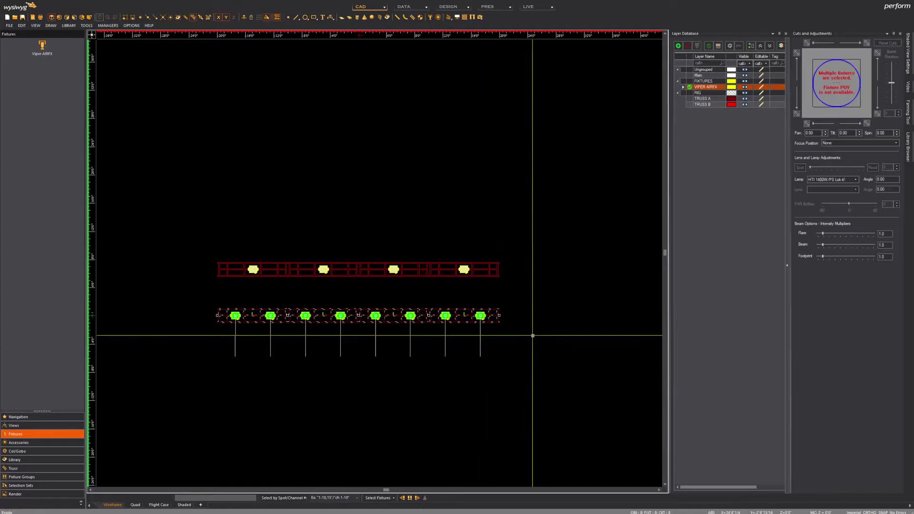
{"action": "key", "text": "Escape"}
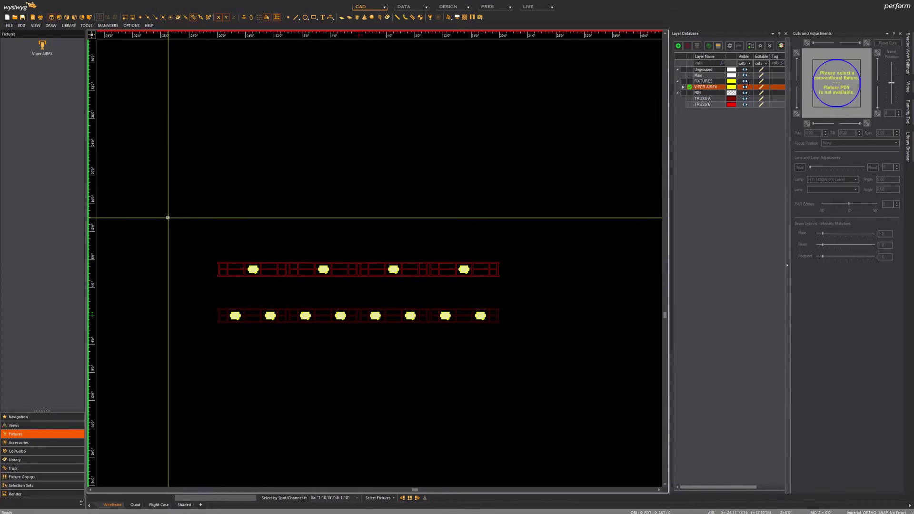
- Move both truss runs together with all their fixtures straight upstage, keeping their relative spacing, and clear the selection
{"action": "left_click_drag", "start_coordinate": [167, 217], "coordinate": [544, 364]}
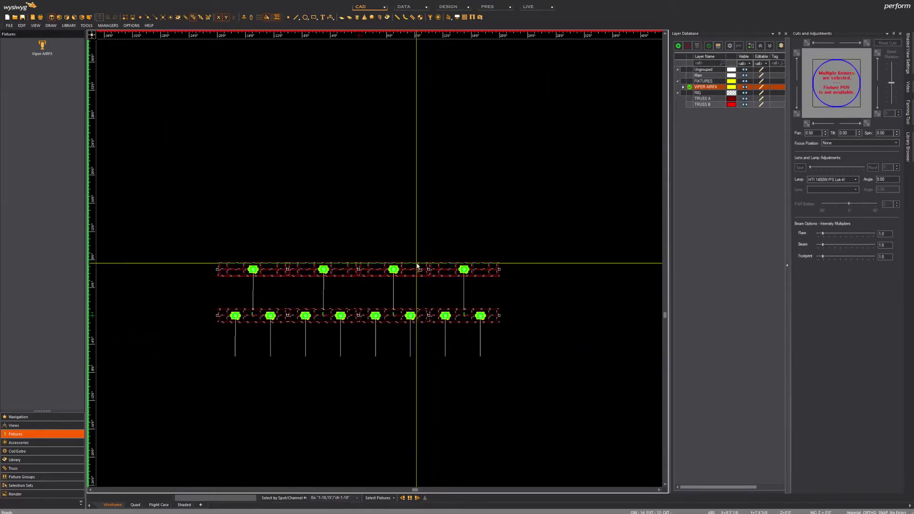
{"action": "left_click_drag", "start_coordinate": [417, 265], "coordinate": [420, 229]}
{"action": "key", "text": "Escape"}
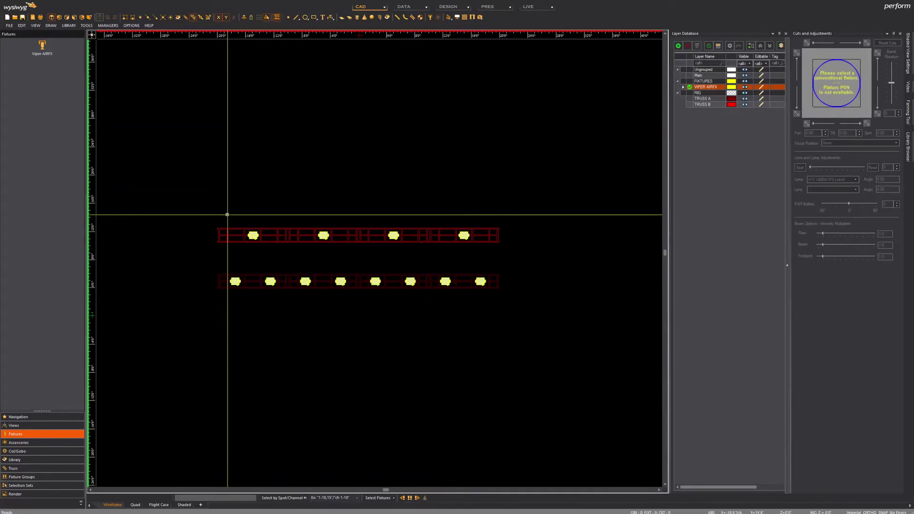
- Select the TRUSS B run with its four fixtures, and separately the TRUSS A run with its eight, clearing each selection
{"action": "left_click_drag", "start_coordinate": [224, 214], "coordinate": [483, 261]}
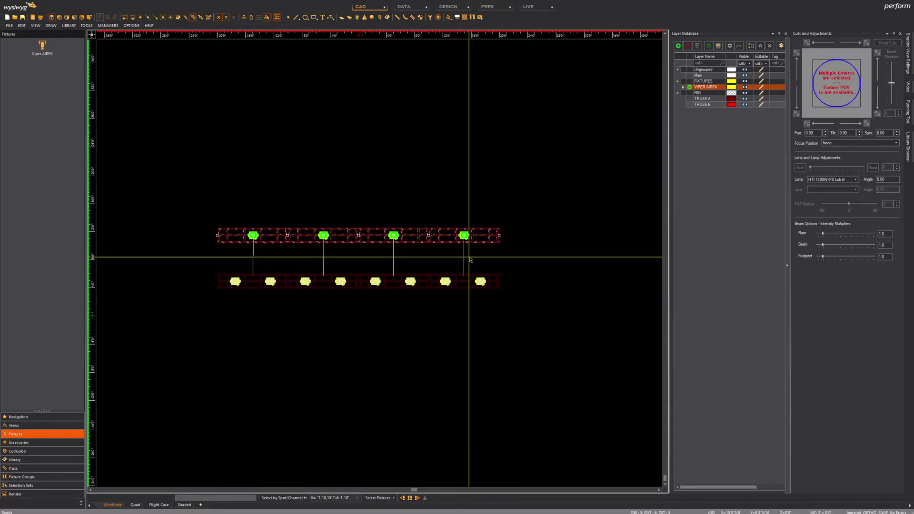
{"action": "left_click_drag", "start_coordinate": [221, 260], "coordinate": [650, 339]}
{"action": "left_click_drag", "start_coordinate": [205, 257], "coordinate": [552, 325]}
{"action": "key", "text": "ctrl"}
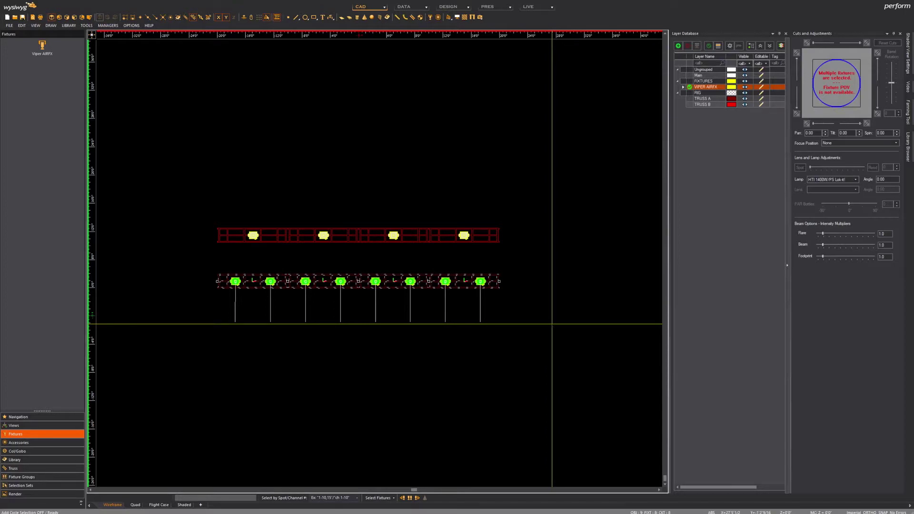
{"action": "key", "text": "Escape"}
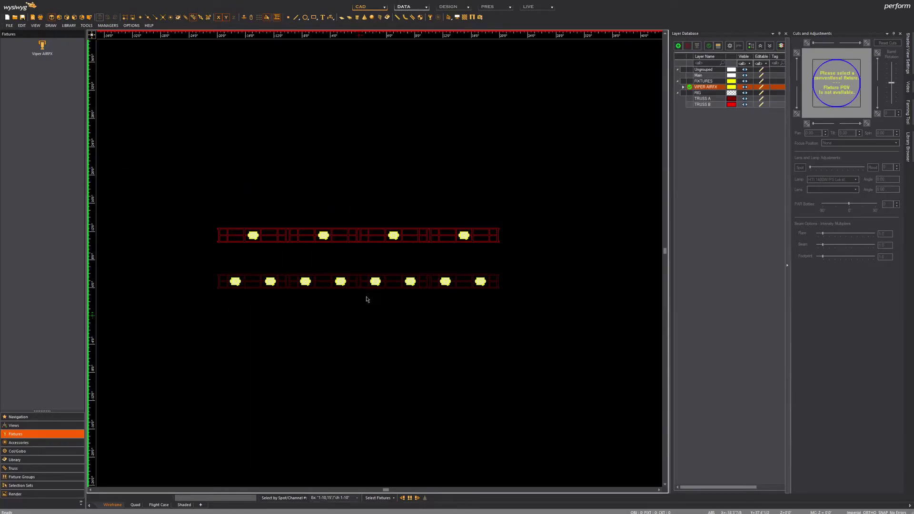
- Patch the eight Viper AIRFX fixtures on the TRUSS A run consecutively in DMX A, starting at address 1
{"action": "scroll", "coordinate": [481, 135], "scroll_direction": "up", "scroll_amount": 5}
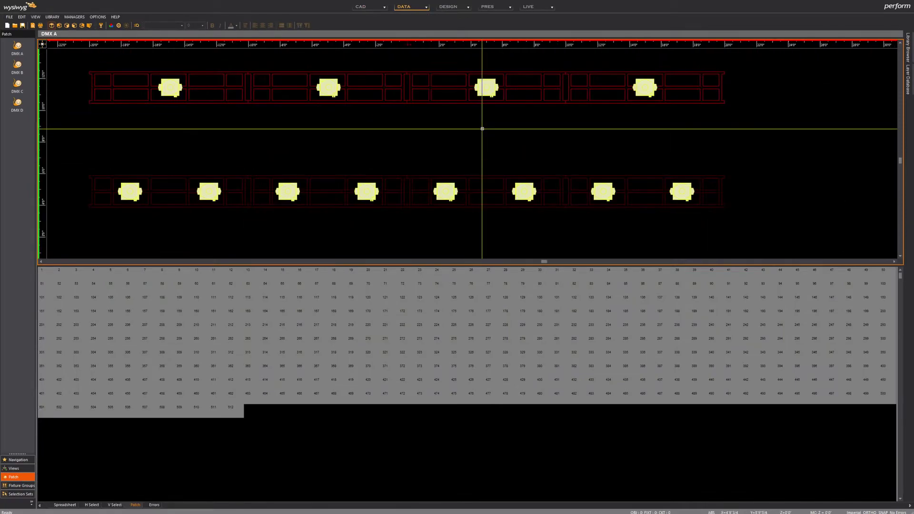
{"action": "middle_click_drag", "start_coordinate": [460, 128], "coordinate": [491, 142]}
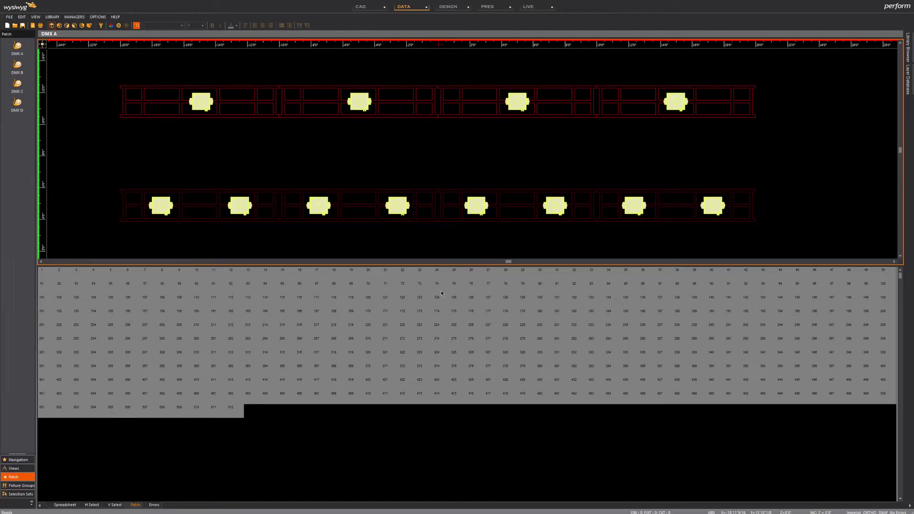
{"action": "left_click", "coordinate": [161, 206]}
{"action": "left_click", "coordinate": [239, 205]}
{"action": "left_click", "coordinate": [318, 206]}
{"action": "left_click", "coordinate": [397, 205]}
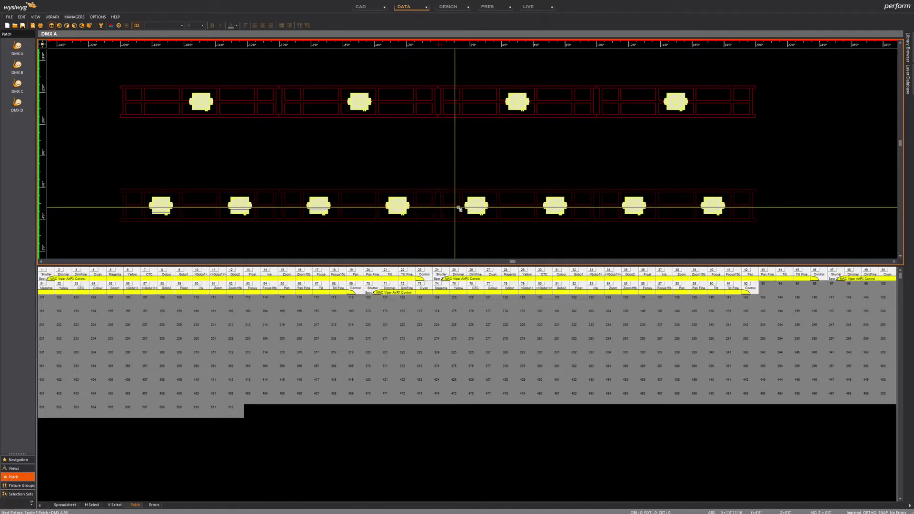
{"action": "left_click", "coordinate": [476, 205]}
{"action": "left_click", "coordinate": [555, 206]}
{"action": "left_click", "coordinate": [633, 206]}
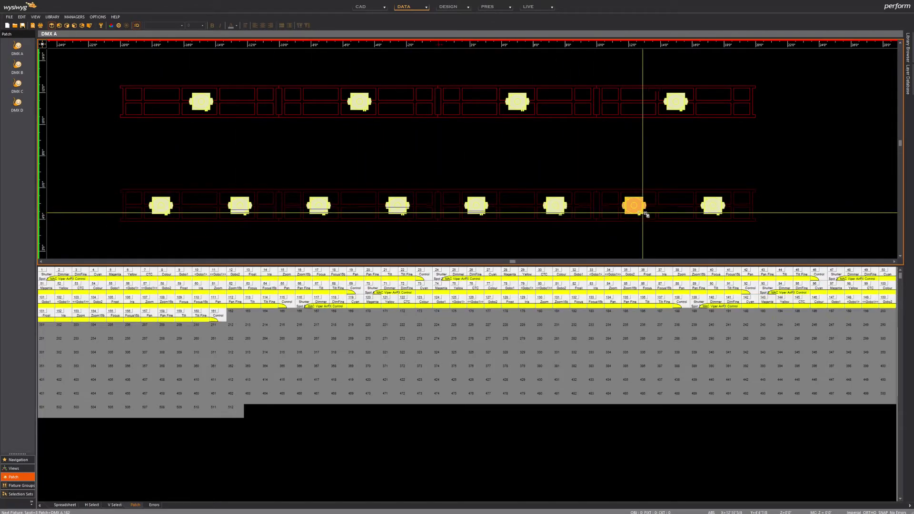
{"action": "left_click", "coordinate": [710, 206]}
- Patch the four Viper AIRFX fixtures on the TRUSS B run at the following addresses in DMX A
{"action": "left_click", "coordinate": [135, 26]}
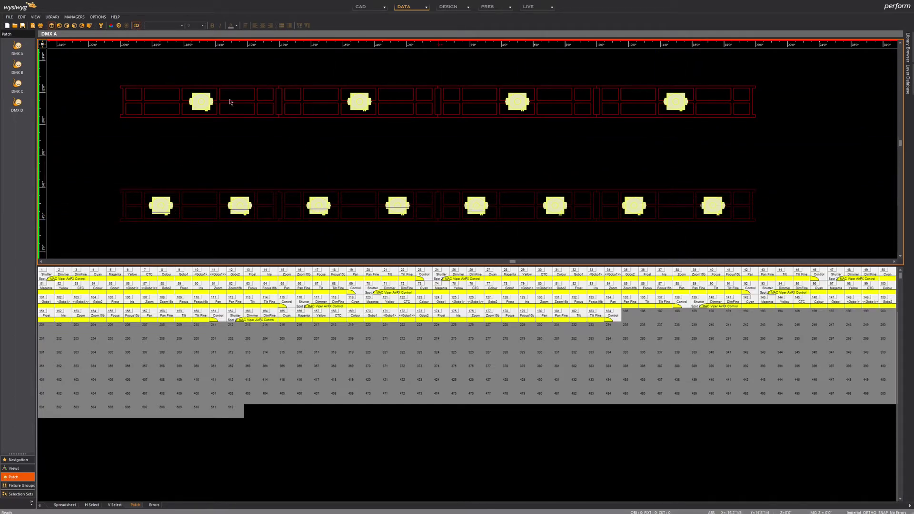
{"action": "left_click", "coordinate": [199, 101]}
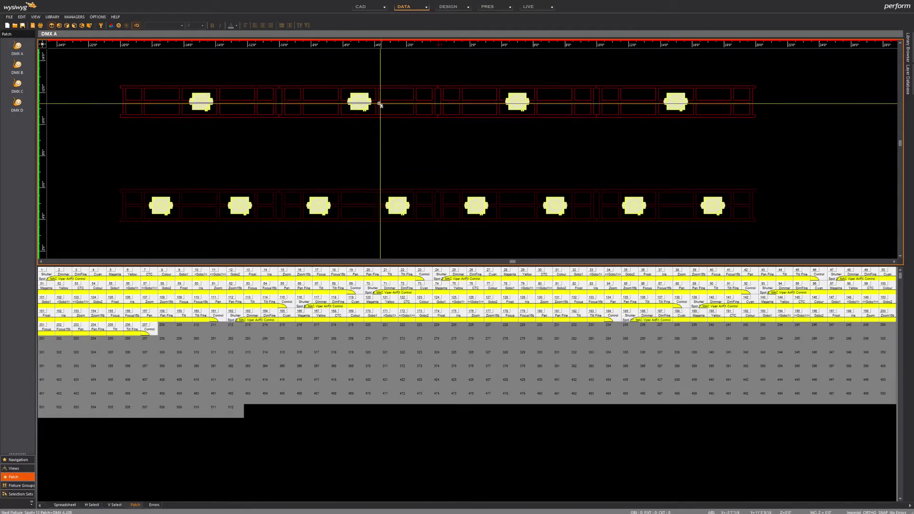
{"action": "left_click", "coordinate": [524, 102]}
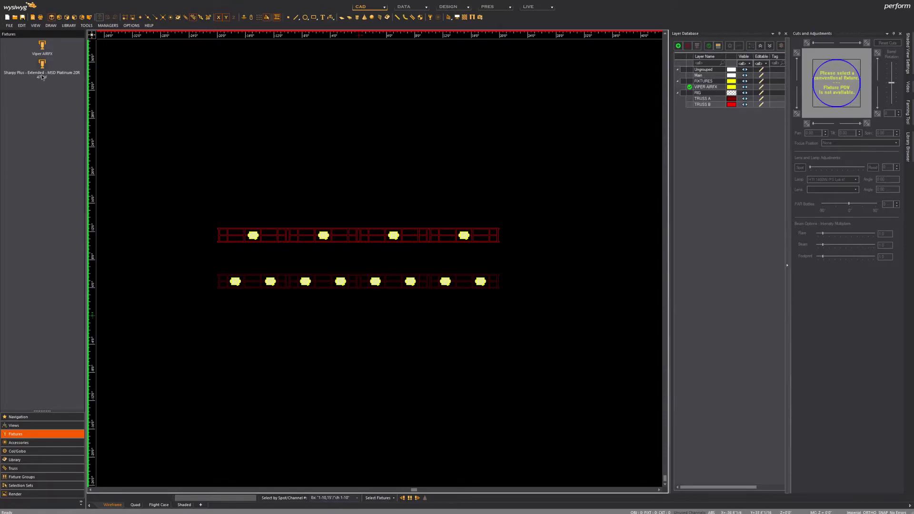
- Hang eight Sharpy Plus - Extended - MSD Platinum 20R 470W fixtures on TRUSS B, one on each side of every Viper AIRFX
{"action": "left_click", "coordinate": [31, 66]}
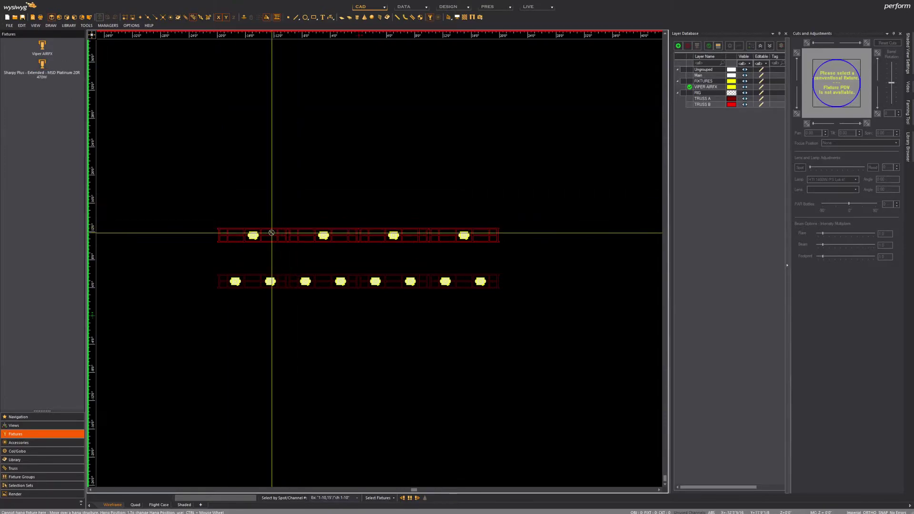
{"action": "left_click", "coordinate": [270, 235]}
{"action": "left_click", "coordinate": [305, 235]}
{"action": "left_click", "coordinate": [410, 235]}
{"action": "left_click", "coordinate": [447, 235]}
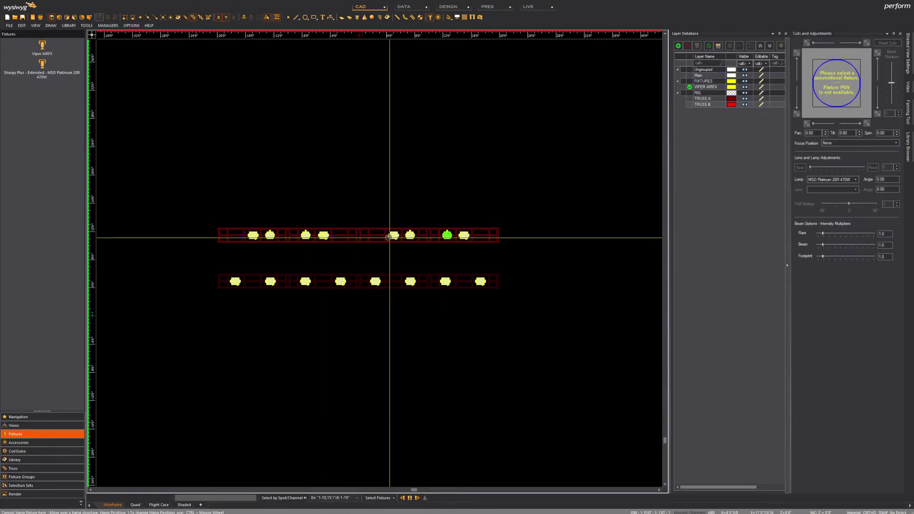
{"action": "left_click", "coordinate": [340, 235]}
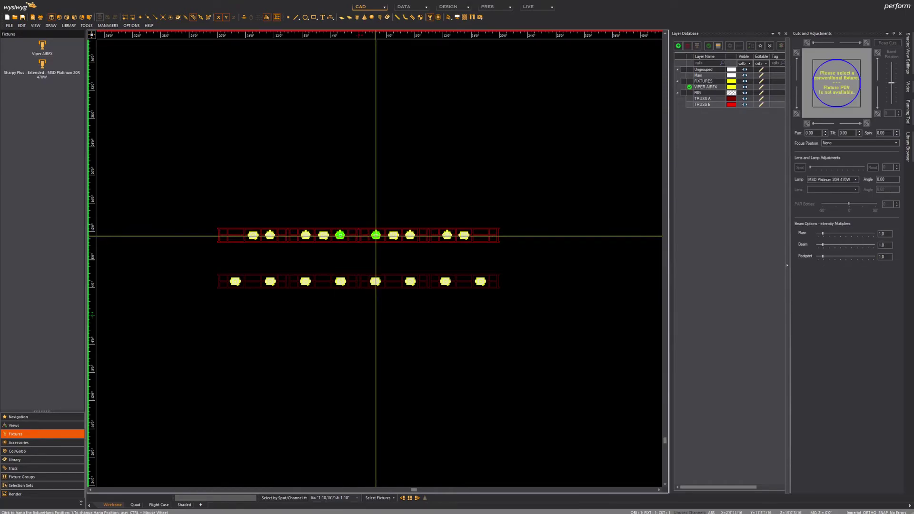
{"action": "left_click", "coordinate": [375, 236]}
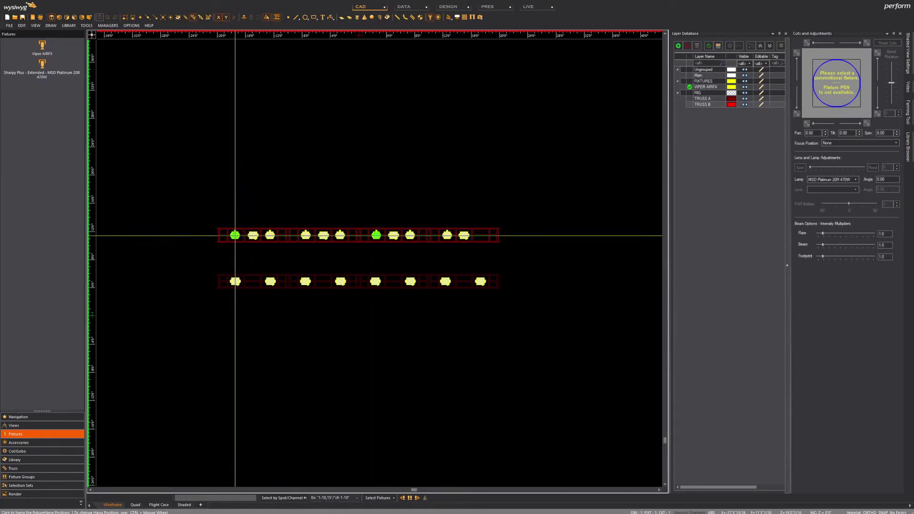
{"action": "left_click", "coordinate": [236, 235]}
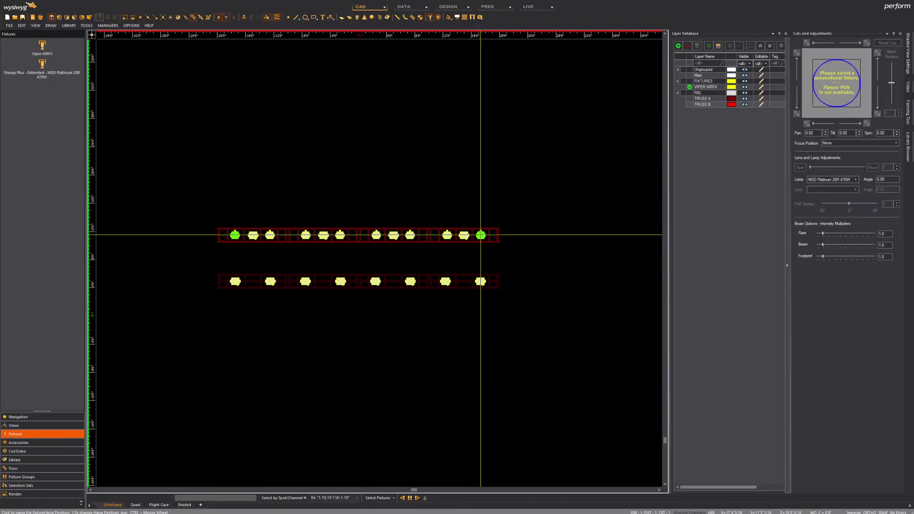
{"action": "left_click", "coordinate": [480, 234]}
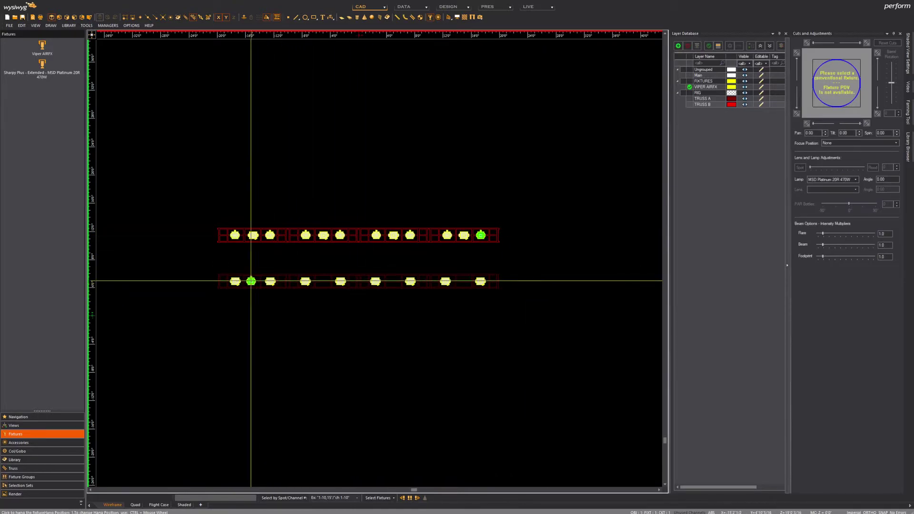
- Hang four Sharpy Plus fixtures on the TRUSS A run, one centred between each pair of Viper AIRFX fixtures
{"action": "left_click", "coordinate": [251, 281]}
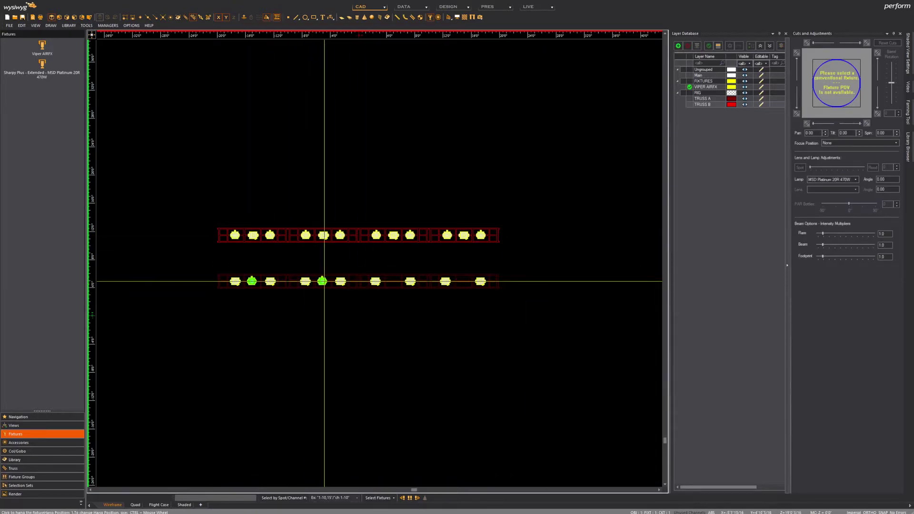
{"action": "left_click", "coordinate": [324, 281]}
{"action": "left_click", "coordinate": [392, 282]}
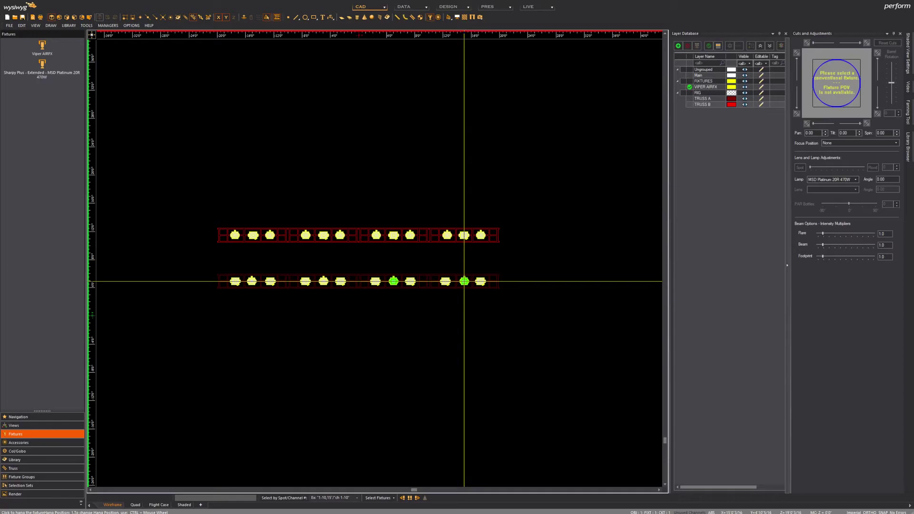
{"action": "left_click", "coordinate": [464, 282]}
{"action": "key", "text": "Escape"}
- Select the four Sharpy Plus fixtures on TRUSS A, and separately the eight on TRUSS B, clearing each selection
{"action": "left_click", "coordinate": [361, 284]}
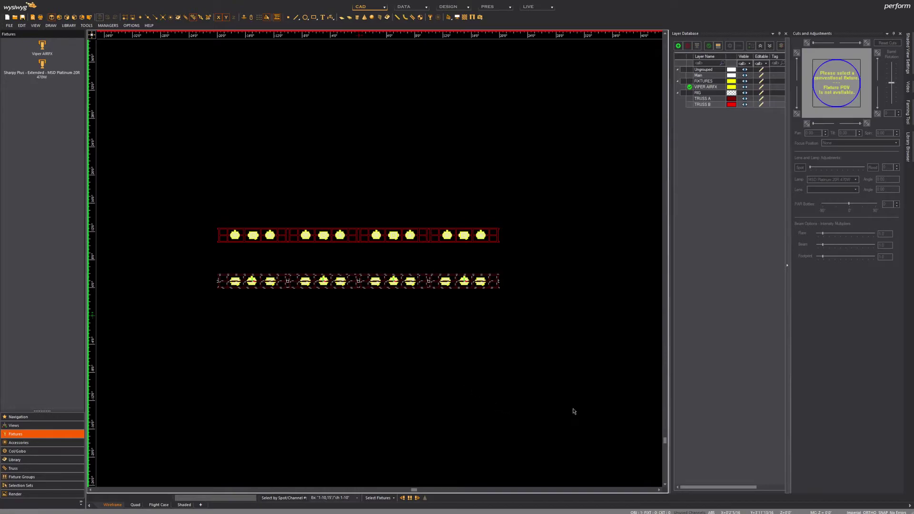
{"action": "key", "text": "ctrl+z"}
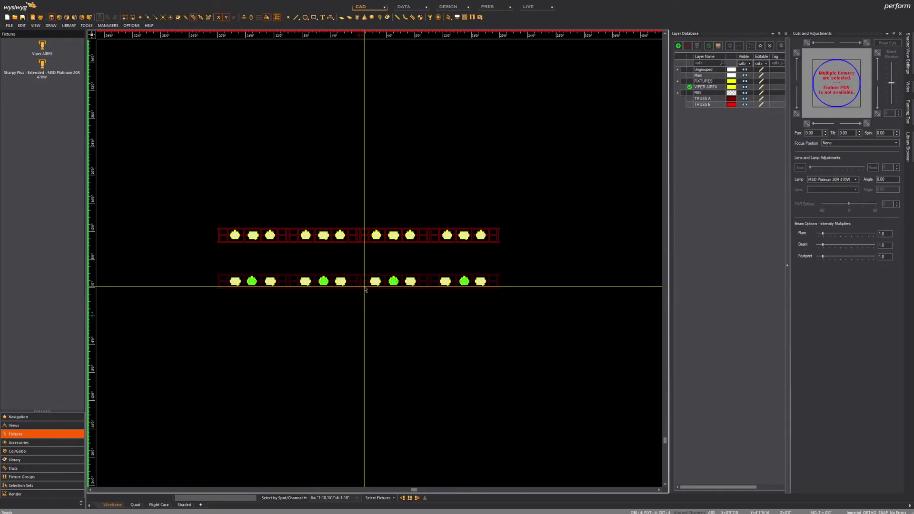
{"action": "key", "text": "Escape"}
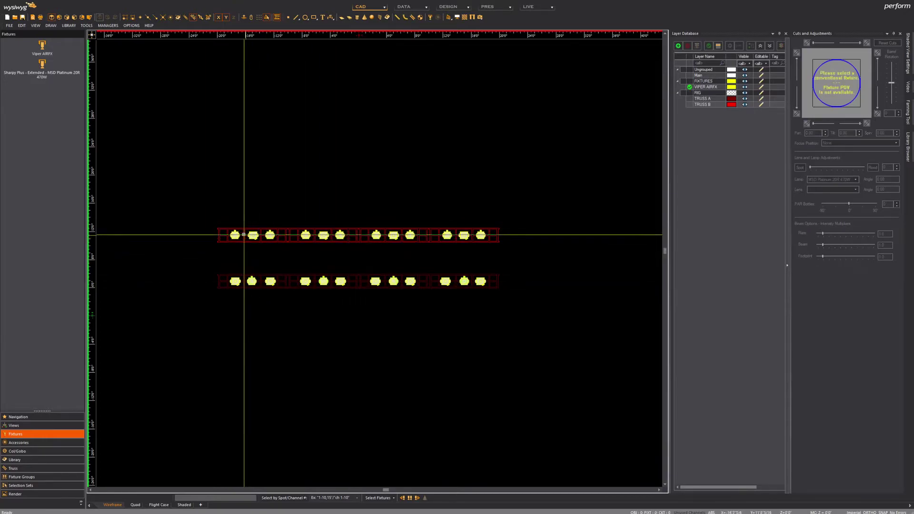
{"action": "left_click", "coordinate": [235, 238]}
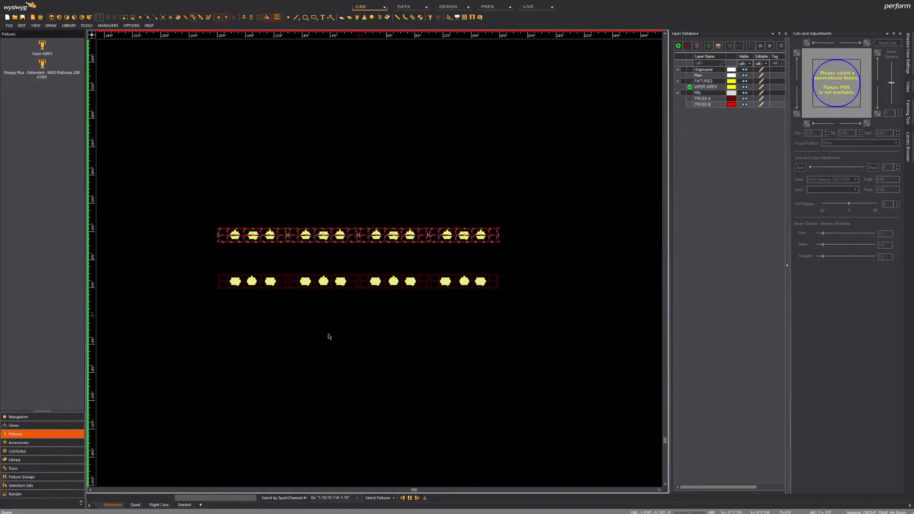
{"action": "left_click", "coordinate": [442, 369]}
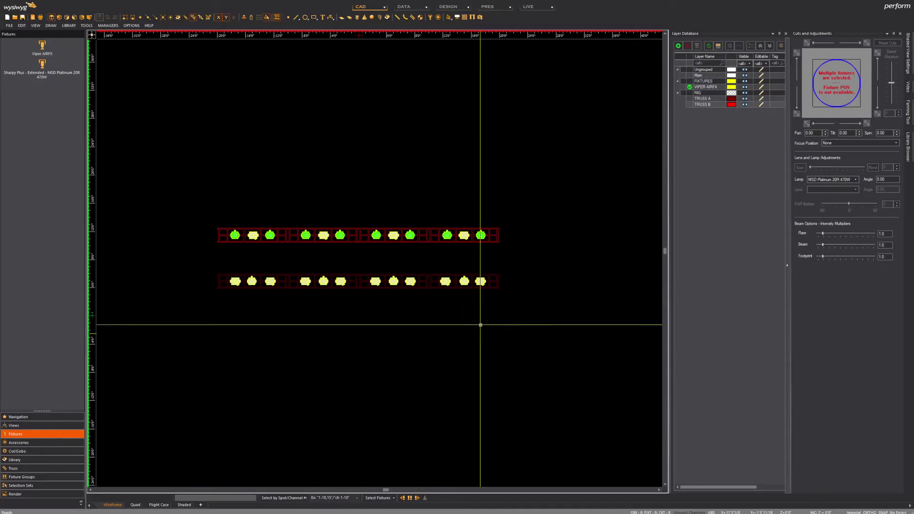
{"action": "key", "text": "Escape"}
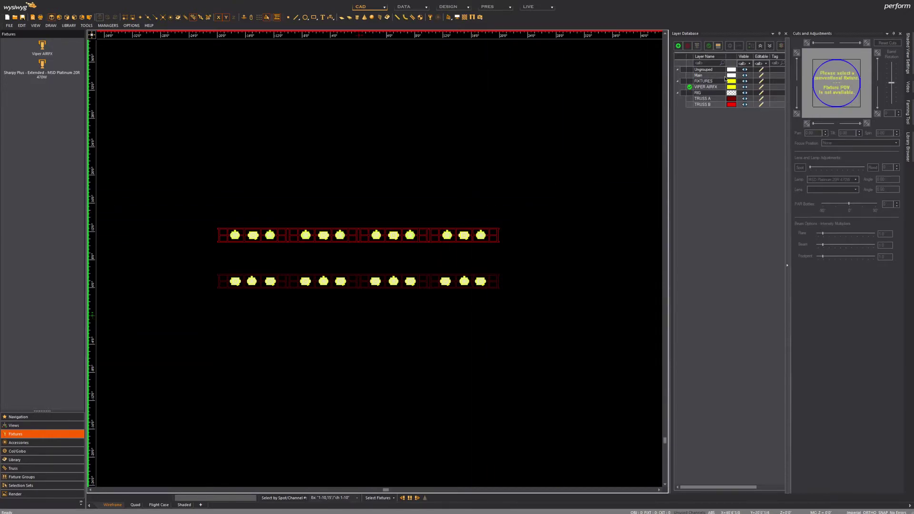
- Create a purple SHARPY PLUS layer in the FIXTURES group and assign all twelve Sharpy Plus fixtures to it
{"action": "left_click", "coordinate": [678, 46]}
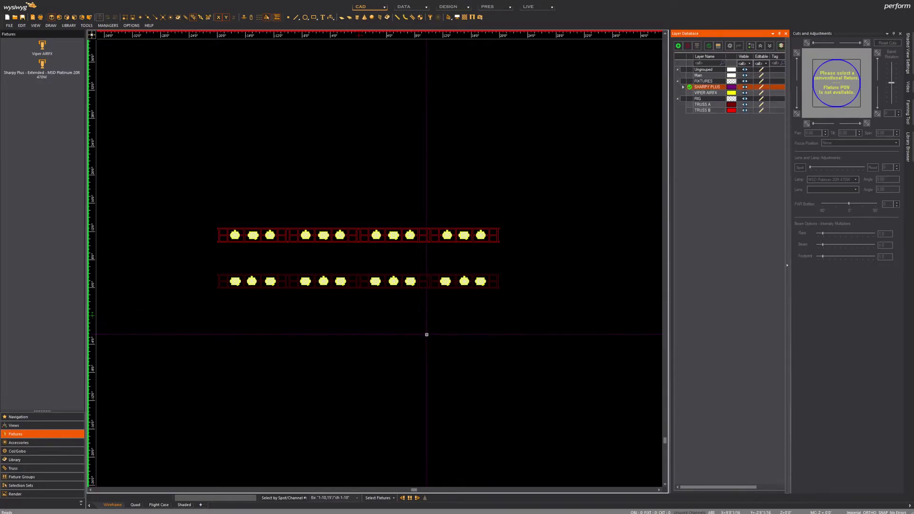
{"action": "left_click", "coordinate": [565, 436]}
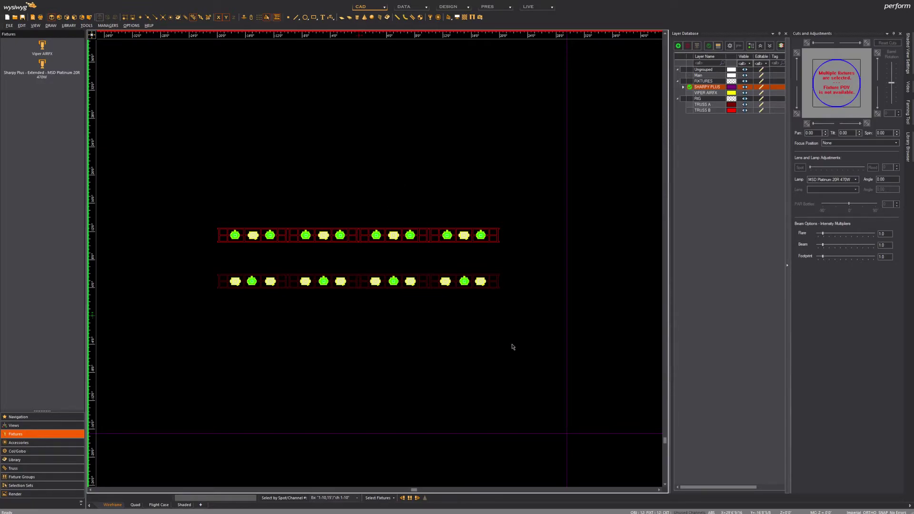
{"action": "left_click", "coordinate": [455, 329]}
- Patch the four Sharpy Plus fixtures on the TRUSS A run consecutively in DMX A, starting at address 277
{"action": "scroll", "coordinate": [353, 232], "scroll_direction": "up", "scroll_amount": 2}
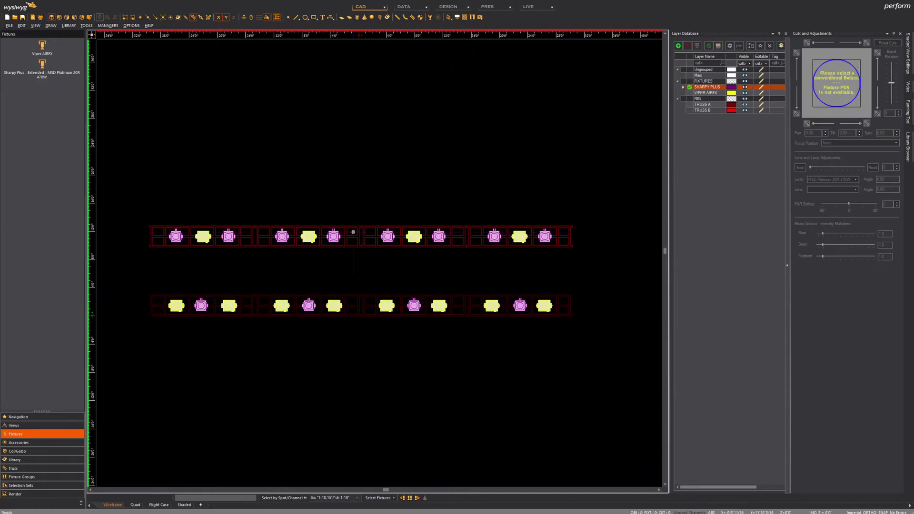
{"action": "middle_click_drag", "start_coordinate": [335, 238], "coordinate": [353, 234]}
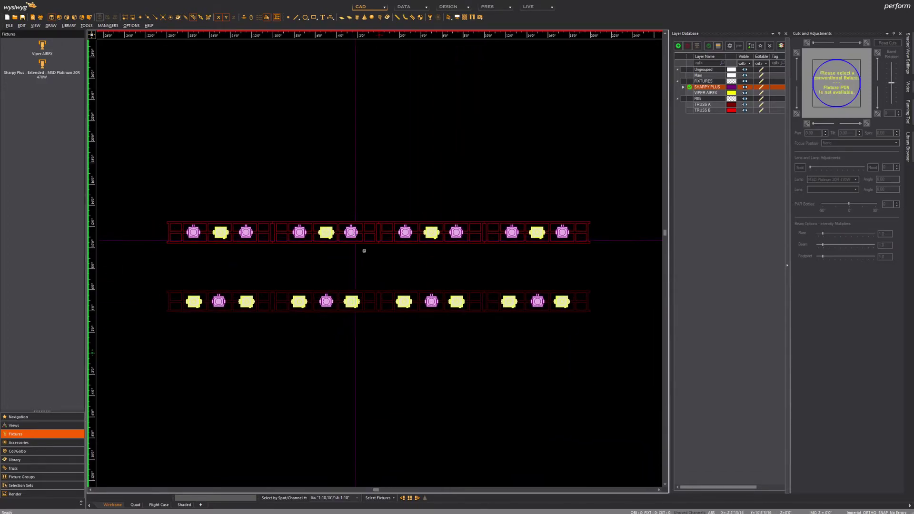
{"action": "left_click", "coordinate": [409, 8]}
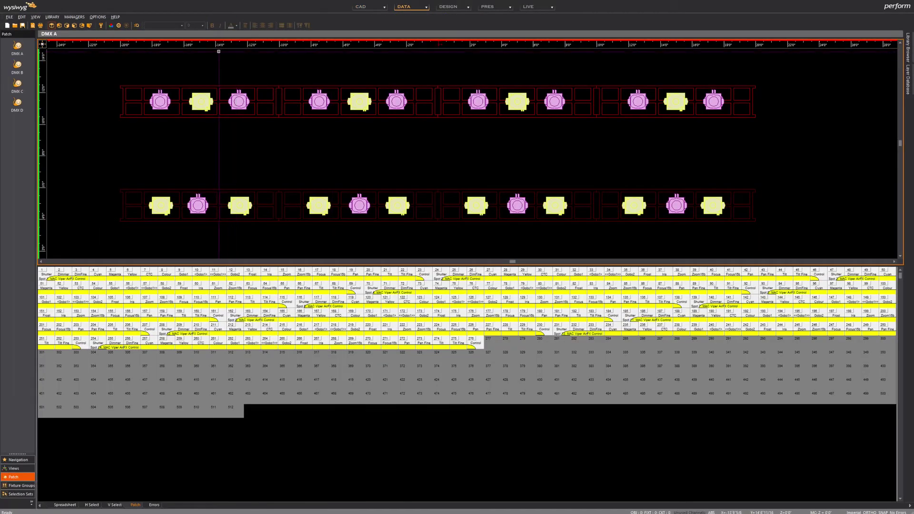
{"action": "left_click", "coordinate": [137, 25]}
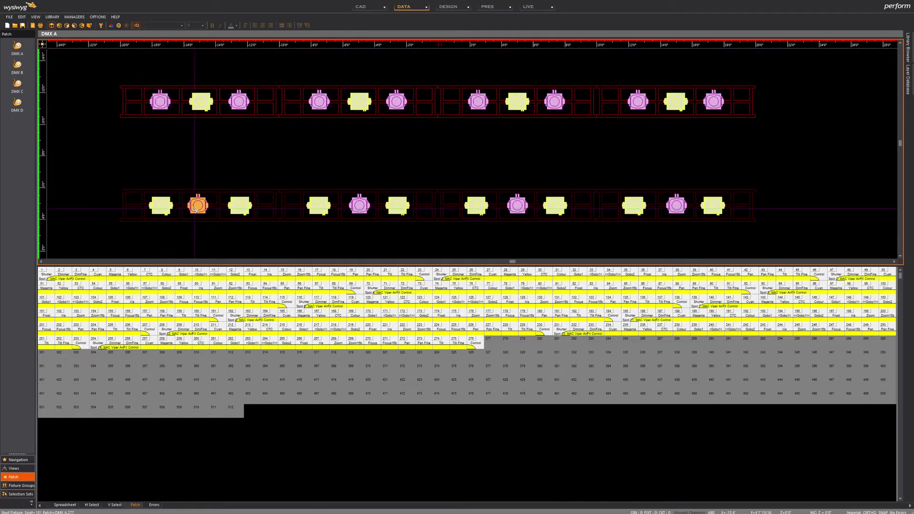
{"action": "left_click", "coordinate": [360, 206]}
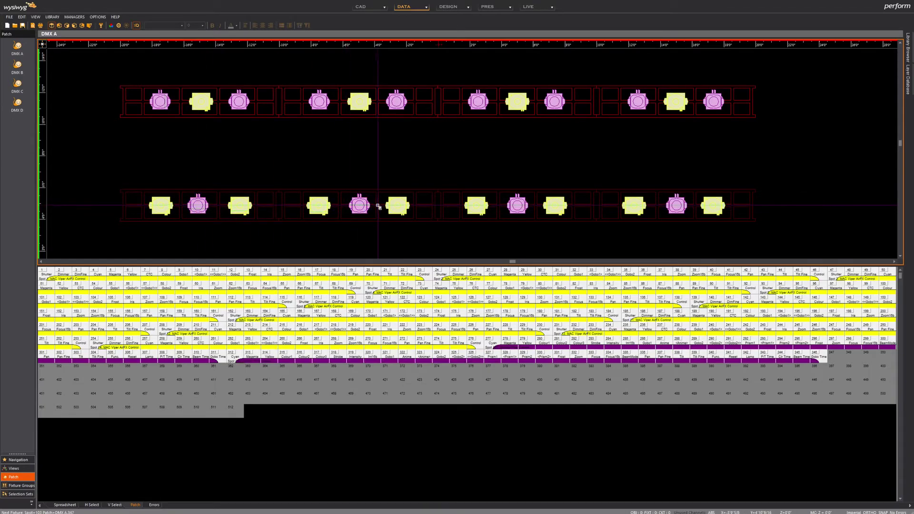
{"action": "left_click", "coordinate": [517, 206]}
{"action": "left_click", "coordinate": [676, 209]}
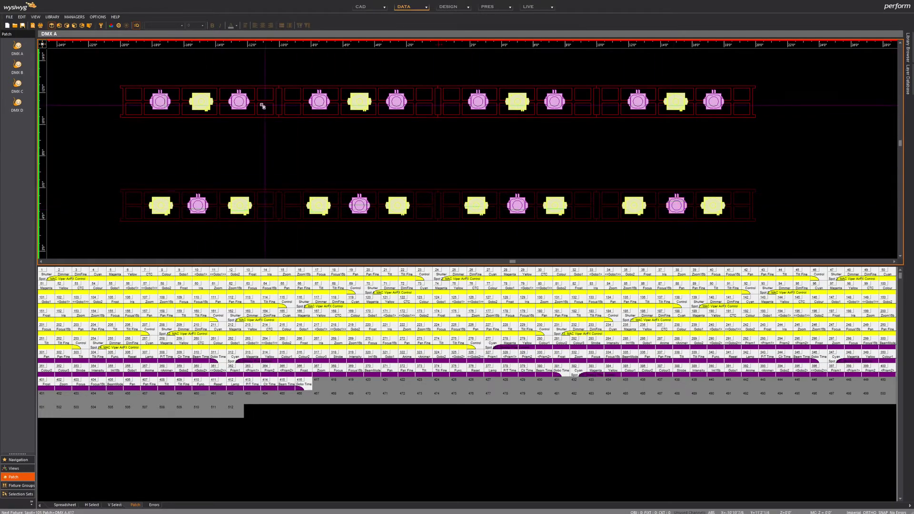
- Patch the first two Sharpy Plus fixtures on the TRUSS B run in DMX A, starting at address 417
{"action": "left_click", "coordinate": [160, 101]}
{"action": "left_click", "coordinate": [248, 106]}
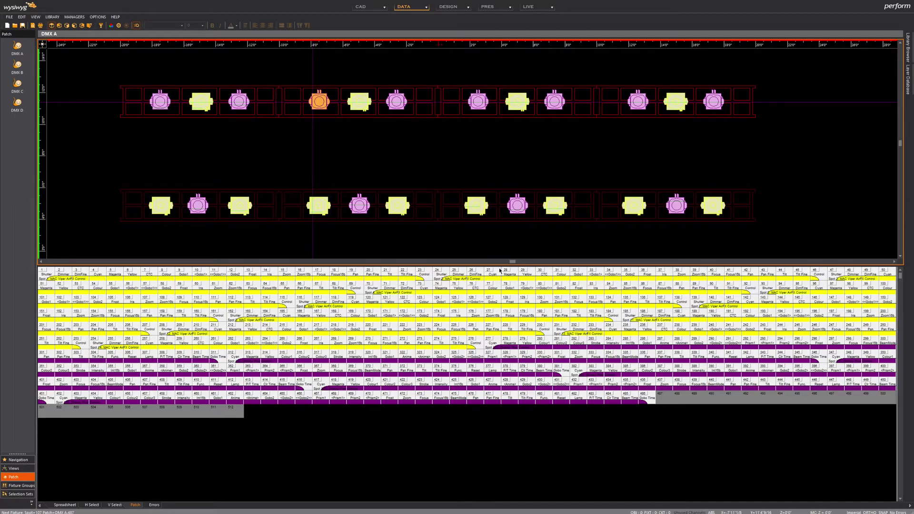
- Select every fixture on both trusses, remove all their patches from DMX A, and clear the selection
{"action": "key", "text": "Escape"}
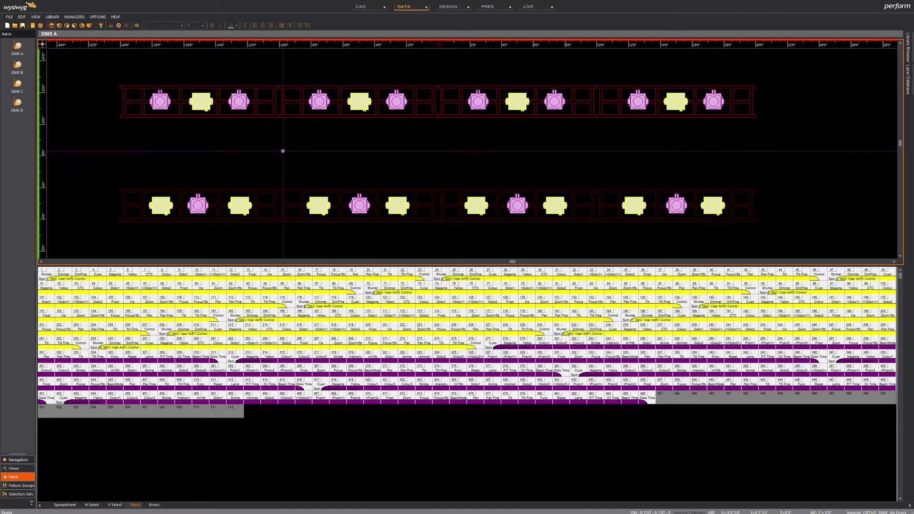
{"action": "key", "text": "ctrl+a"}
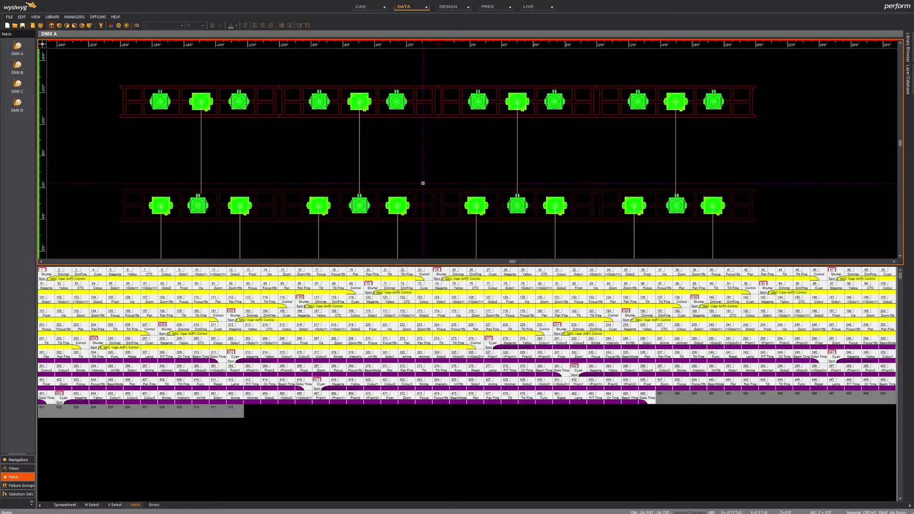
{"action": "left_click", "coordinate": [461, 289]}
{"action": "key", "text": "Delete"}
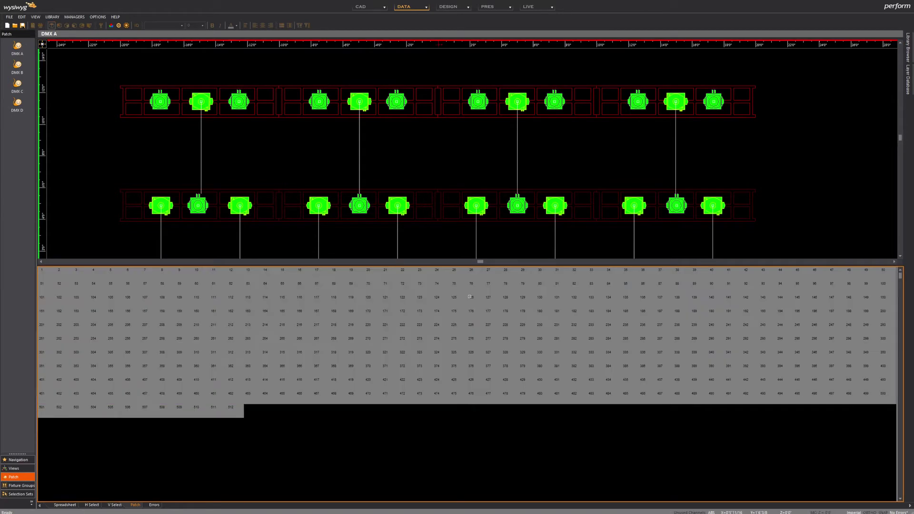
{"action": "left_click", "coordinate": [414, 161]}
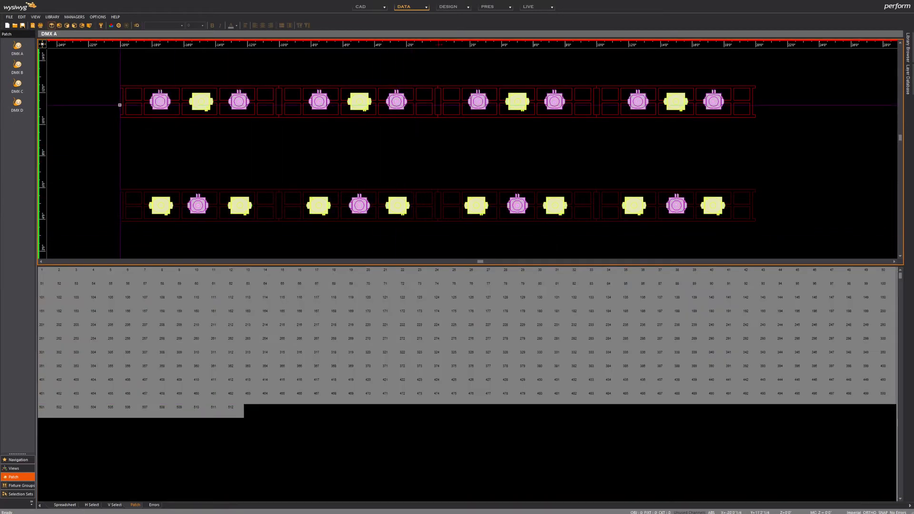
- Patch all twelve fixtures on TRUSS A consecutively from left to right in DMX A, mixing both fixture types, starting at address 1
{"action": "left_click", "coordinate": [137, 26]}
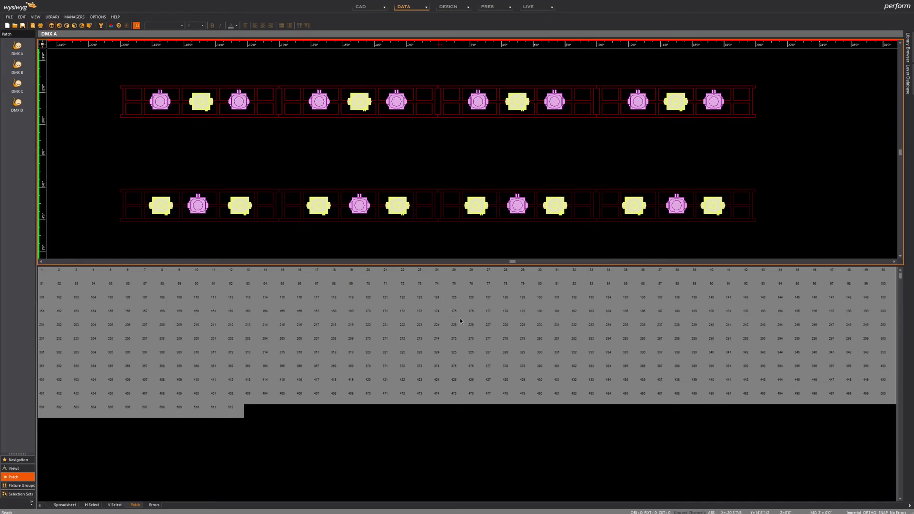
{"action": "left_click", "coordinate": [161, 213]}
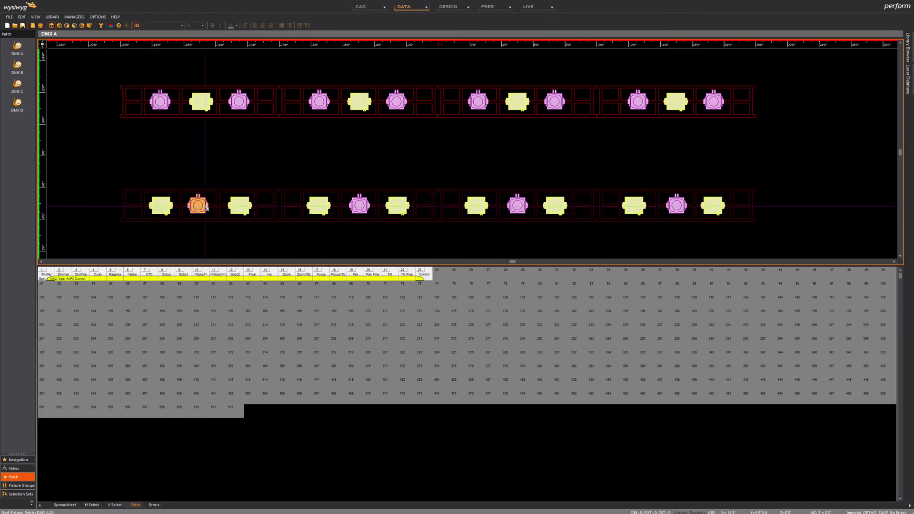
{"action": "left_click", "coordinate": [198, 206]}
{"action": "left_click", "coordinate": [240, 206]}
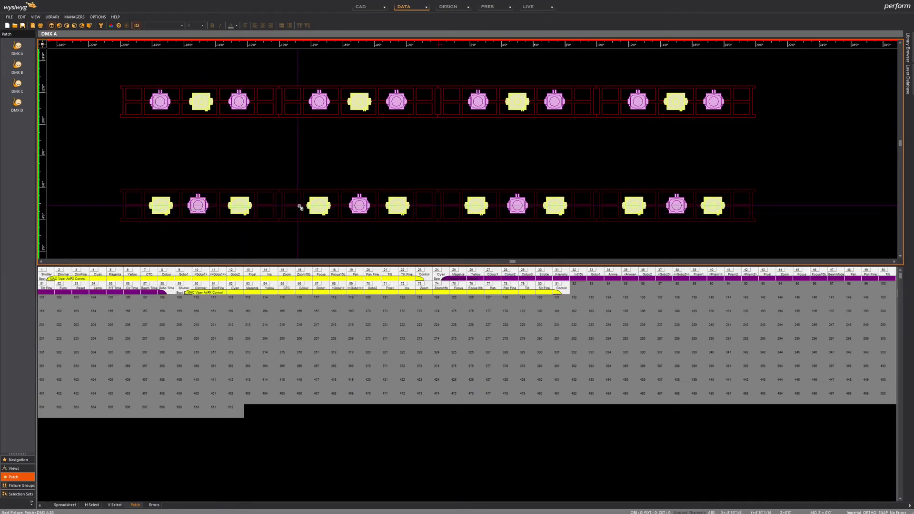
{"action": "left_click", "coordinate": [360, 209]}
{"action": "left_click", "coordinate": [398, 207]}
{"action": "left_click", "coordinate": [476, 207]}
{"action": "left_click", "coordinate": [525, 211]}
{"action": "left_click", "coordinate": [557, 208]}
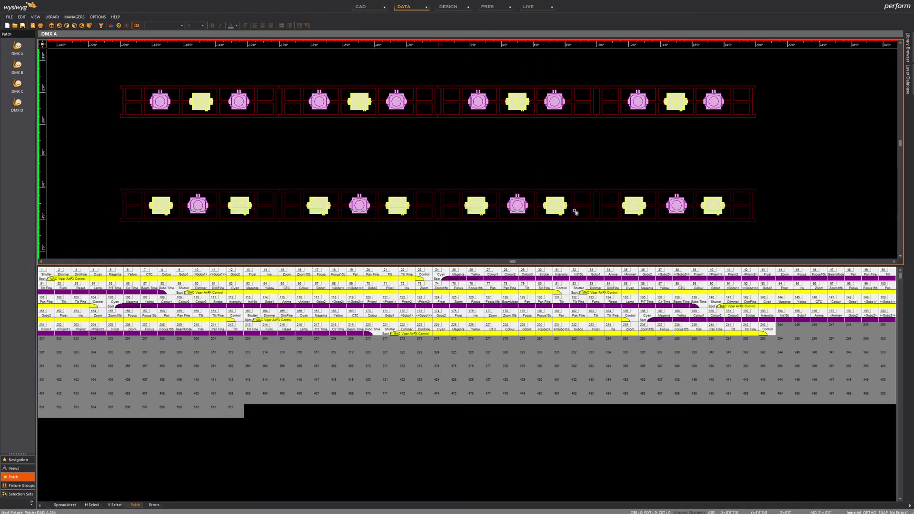
{"action": "left_click", "coordinate": [636, 208]}
{"action": "left_click", "coordinate": [678, 208]}
{"action": "left_click", "coordinate": [717, 208]}
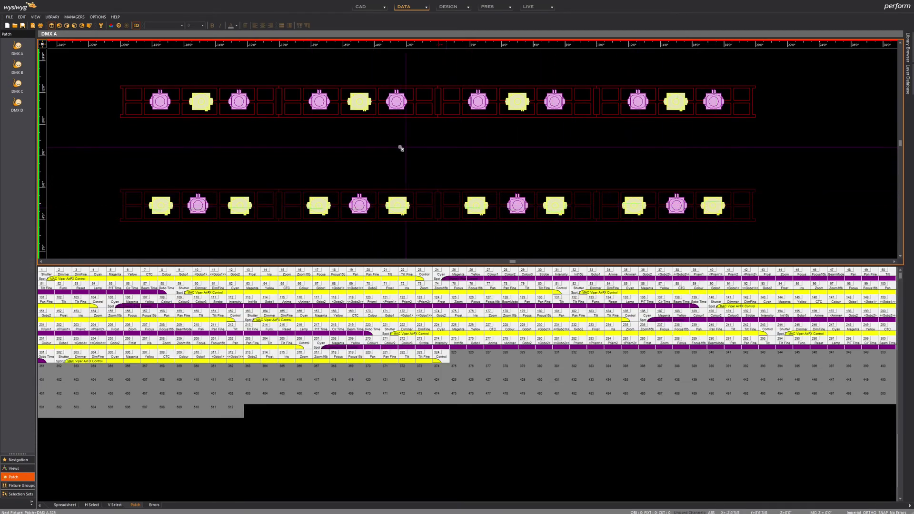
- Patch all twelve fixtures on TRUSS B consecutively from left to right in DMX B, starting at address 1, and return to the DMX A universe
{"action": "left_click", "coordinate": [17, 67]}
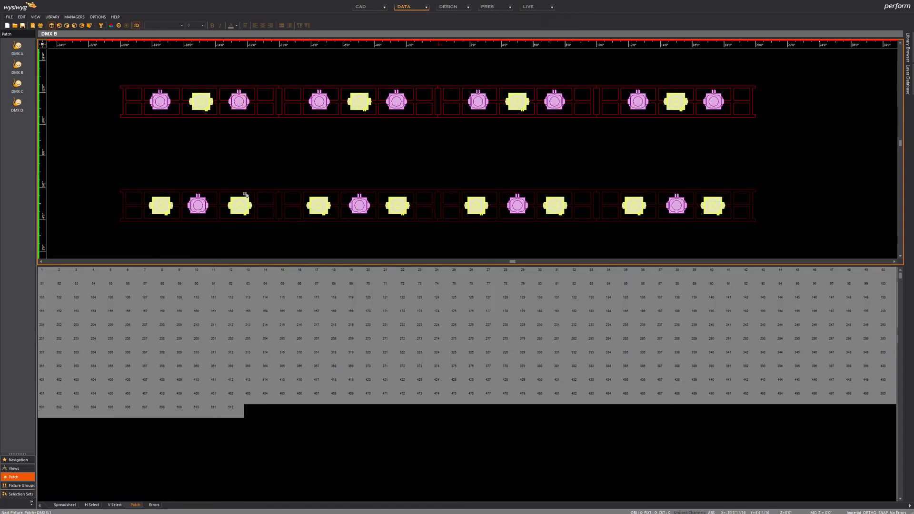
{"action": "left_click", "coordinate": [160, 101]}
{"action": "left_click", "coordinate": [201, 101]}
{"action": "left_click", "coordinate": [239, 101]}
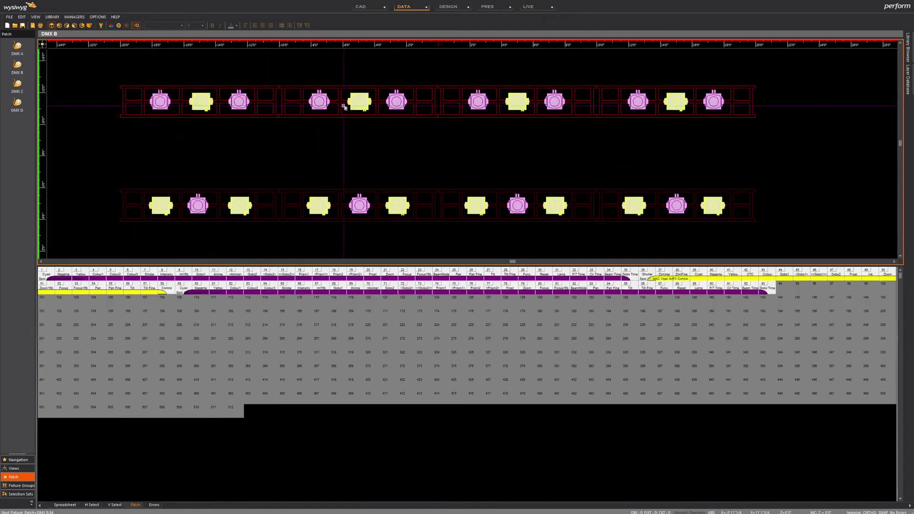
{"action": "left_click", "coordinate": [319, 101]}
{"action": "left_click", "coordinate": [359, 101]}
{"action": "left_click", "coordinate": [396, 101]}
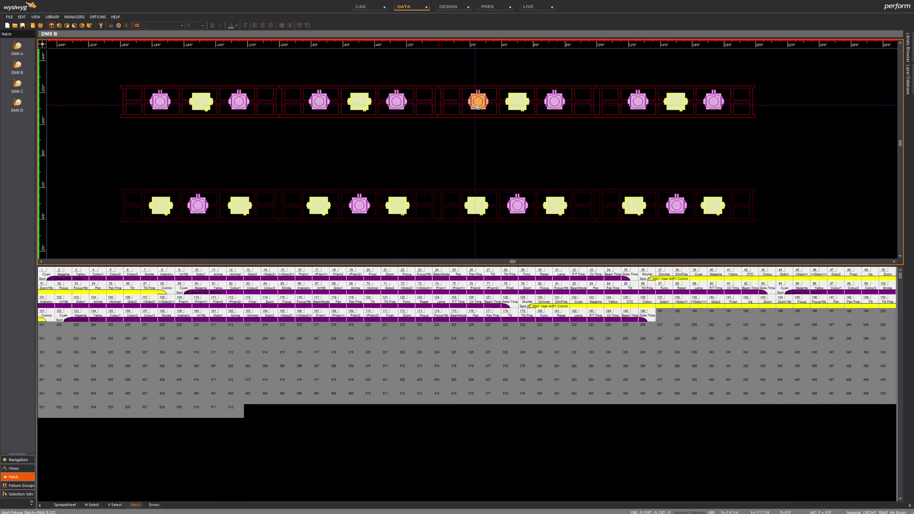
{"action": "left_click", "coordinate": [478, 100]}
{"action": "left_click", "coordinate": [517, 101]}
{"action": "left_click", "coordinate": [554, 100]}
{"action": "left_click", "coordinate": [638, 101]}
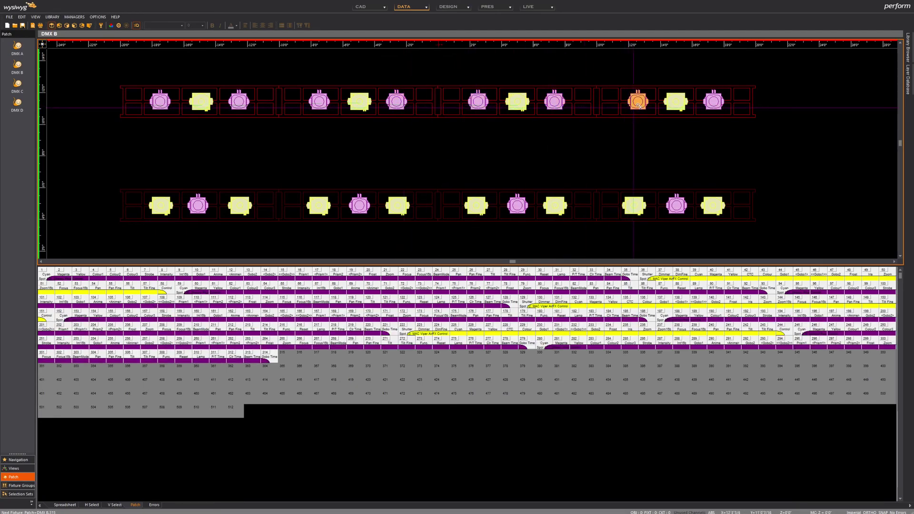
{"action": "left_click", "coordinate": [684, 100]}
{"action": "left_click", "coordinate": [714, 102]}
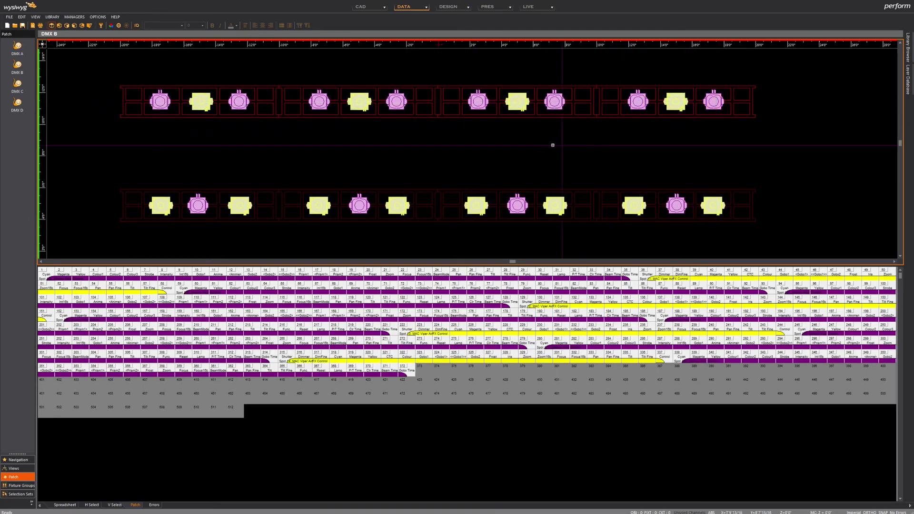
{"action": "left_click", "coordinate": [17, 48]}
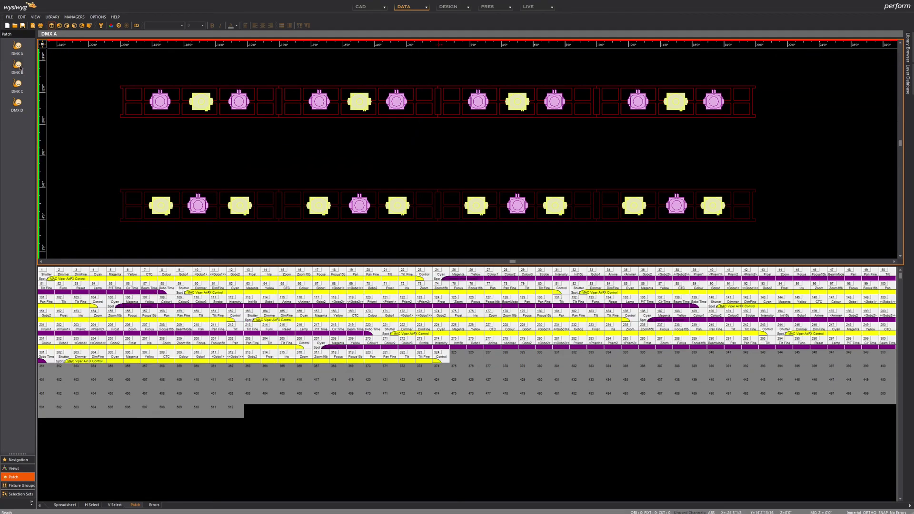